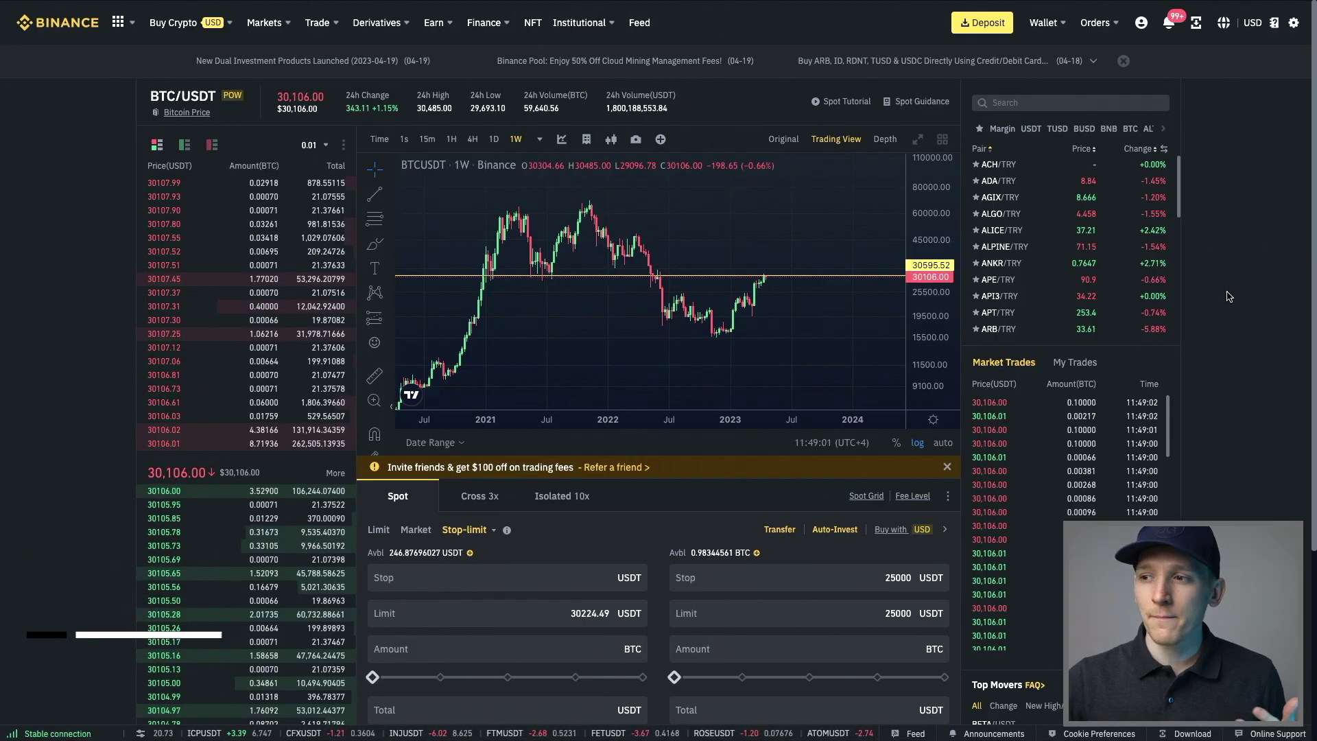
Step: Open the page display settings and keep Stop-Limit selected as the stop order type
click(1294, 22)
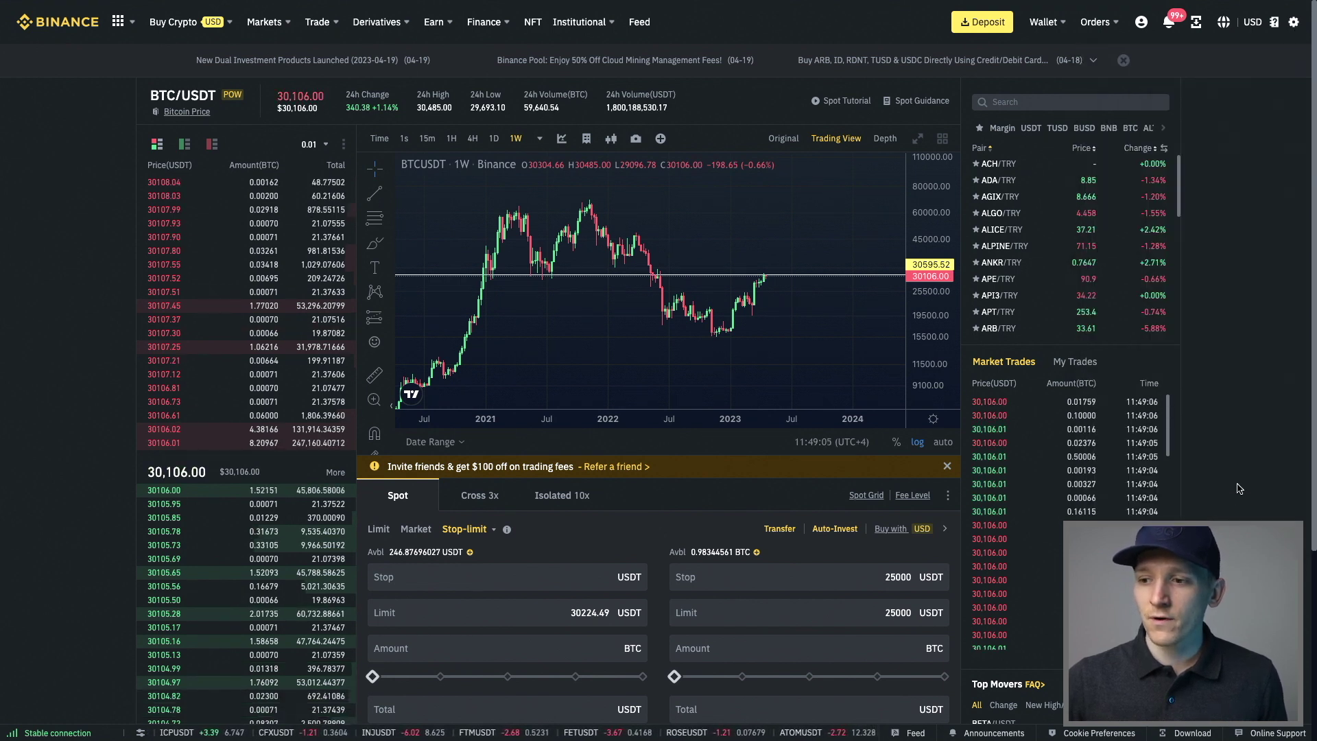
scroll(1132, 467, down, 2)
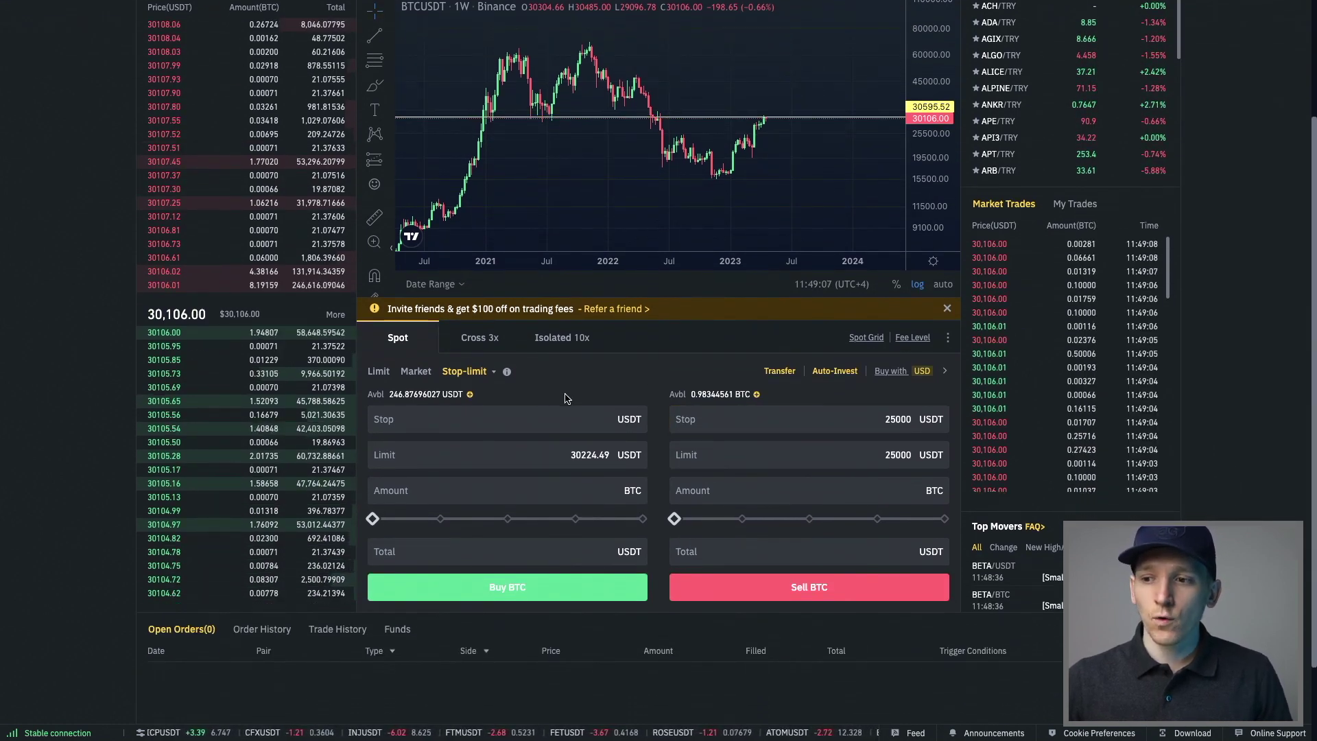
click(492, 372)
click(474, 418)
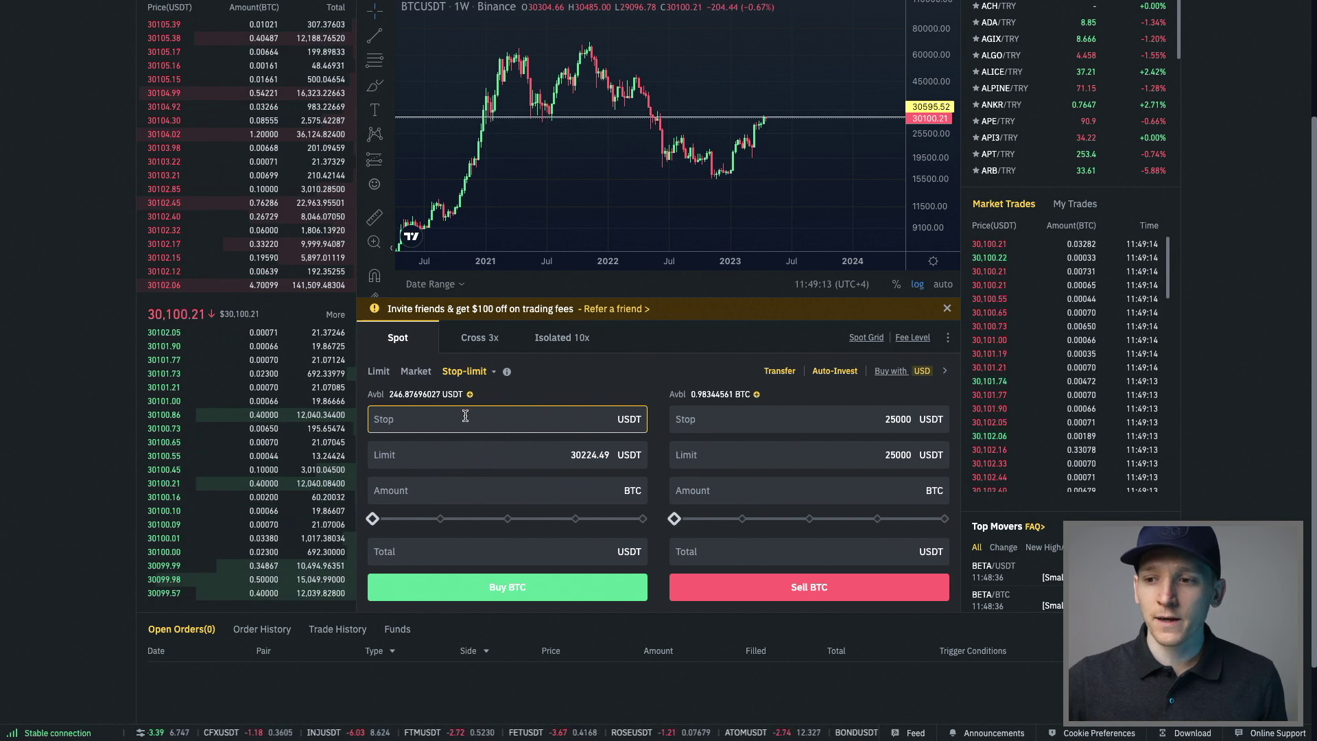
Step: Switch the order form to a plain Limit order and then back to Stop-Limit
click(378, 372)
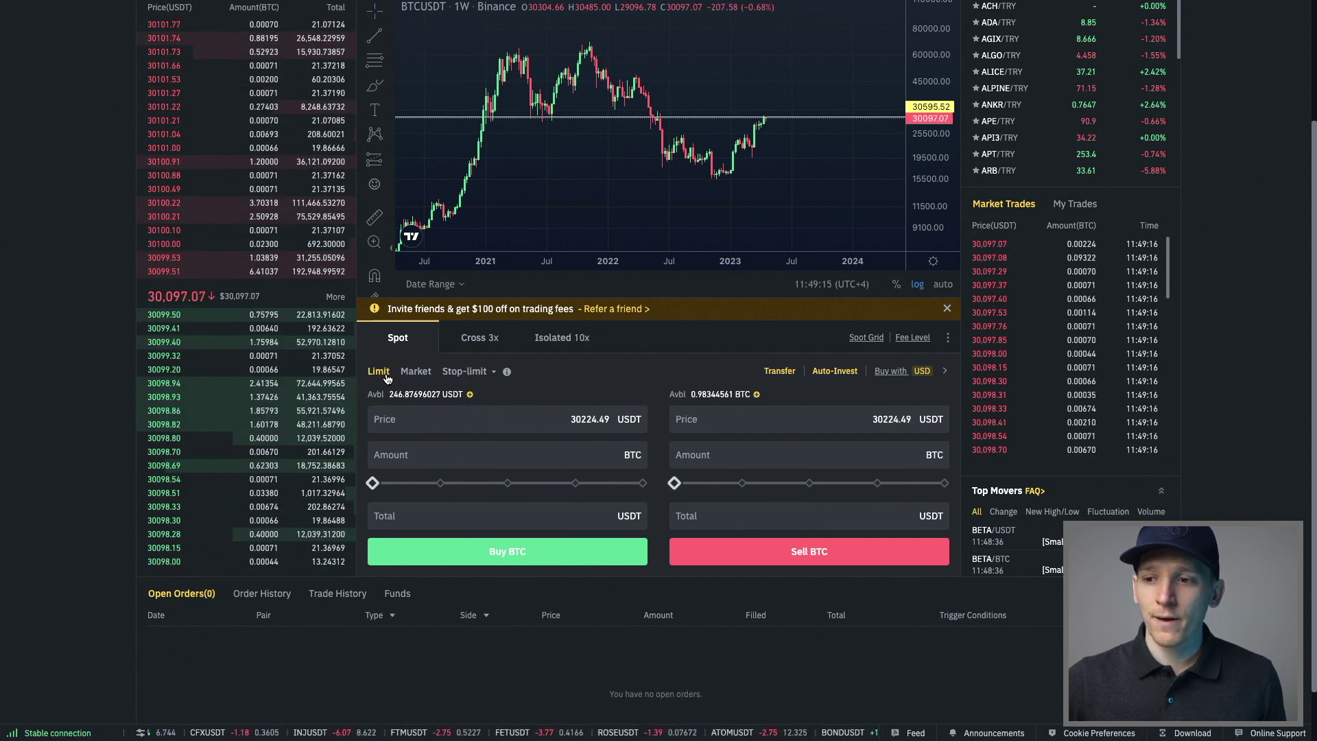
click(407, 460)
click(461, 372)
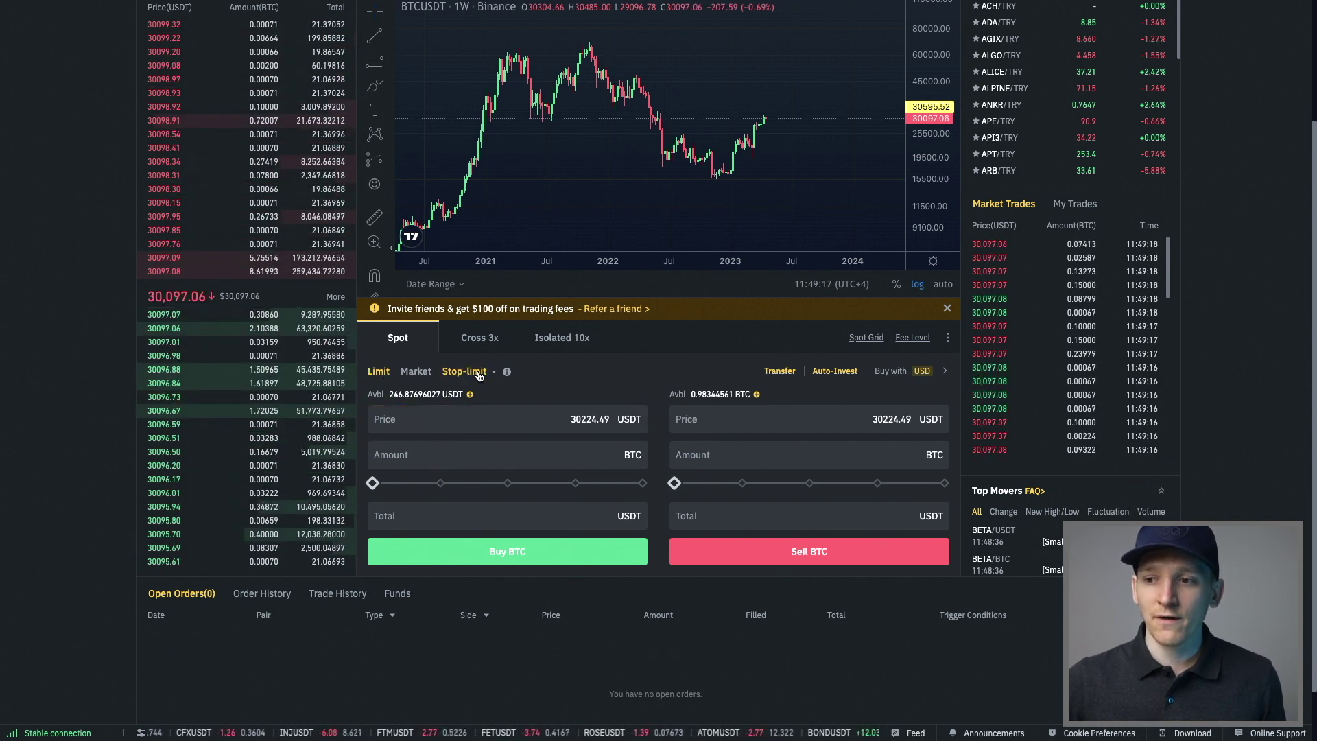
click(397, 428)
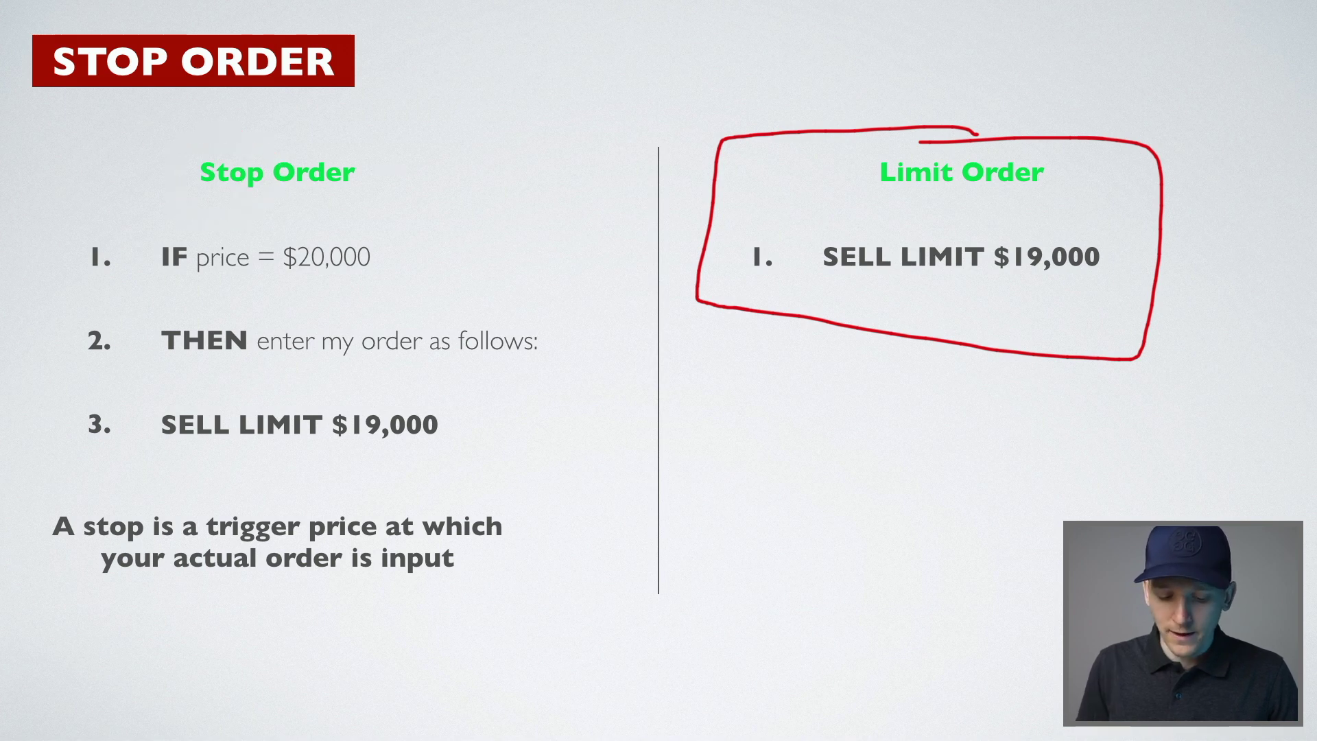
key(ctrl+z)
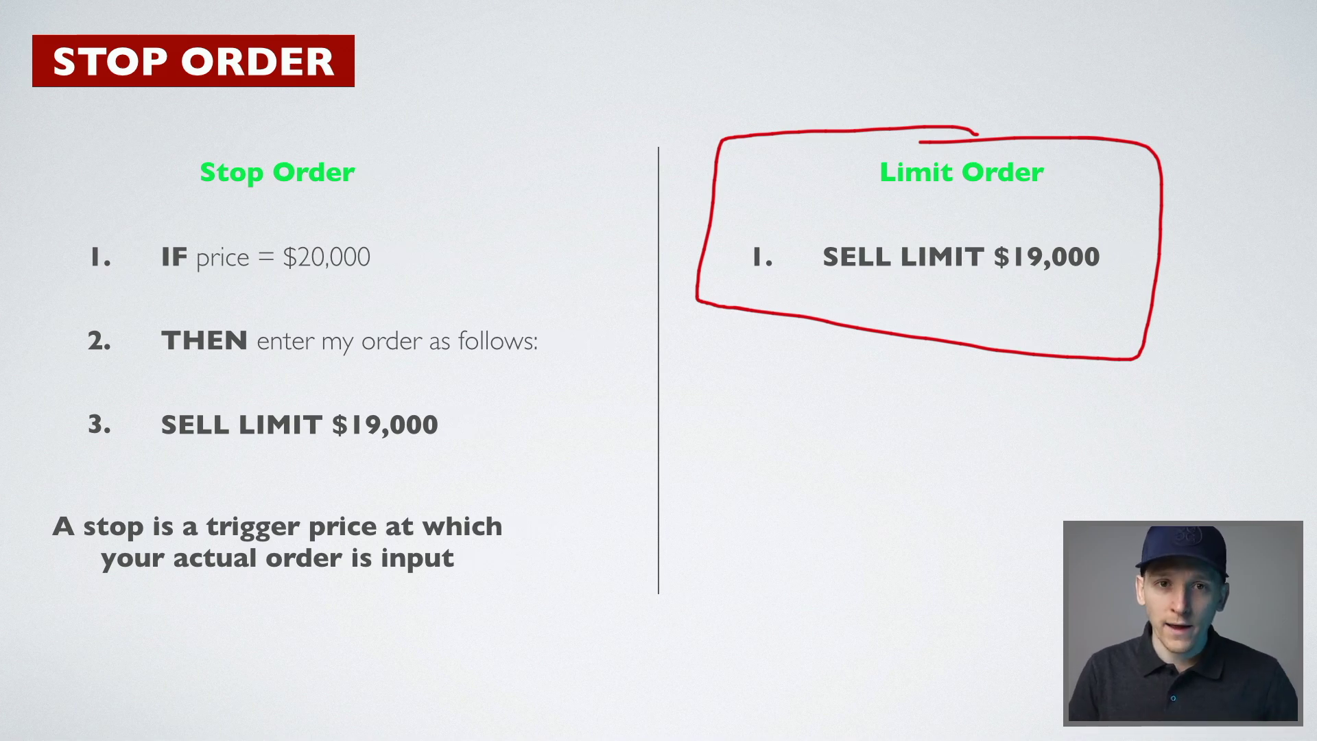
Step: Undo the stray pen marks, leaving a red ellipse around '1. IF price = $20,000'
mouse_move(58, 221)
mouse_down()
mouse_move(364, 214)
mouse_move(304, 301)
mouse_move(60, 223)
mouse_up()
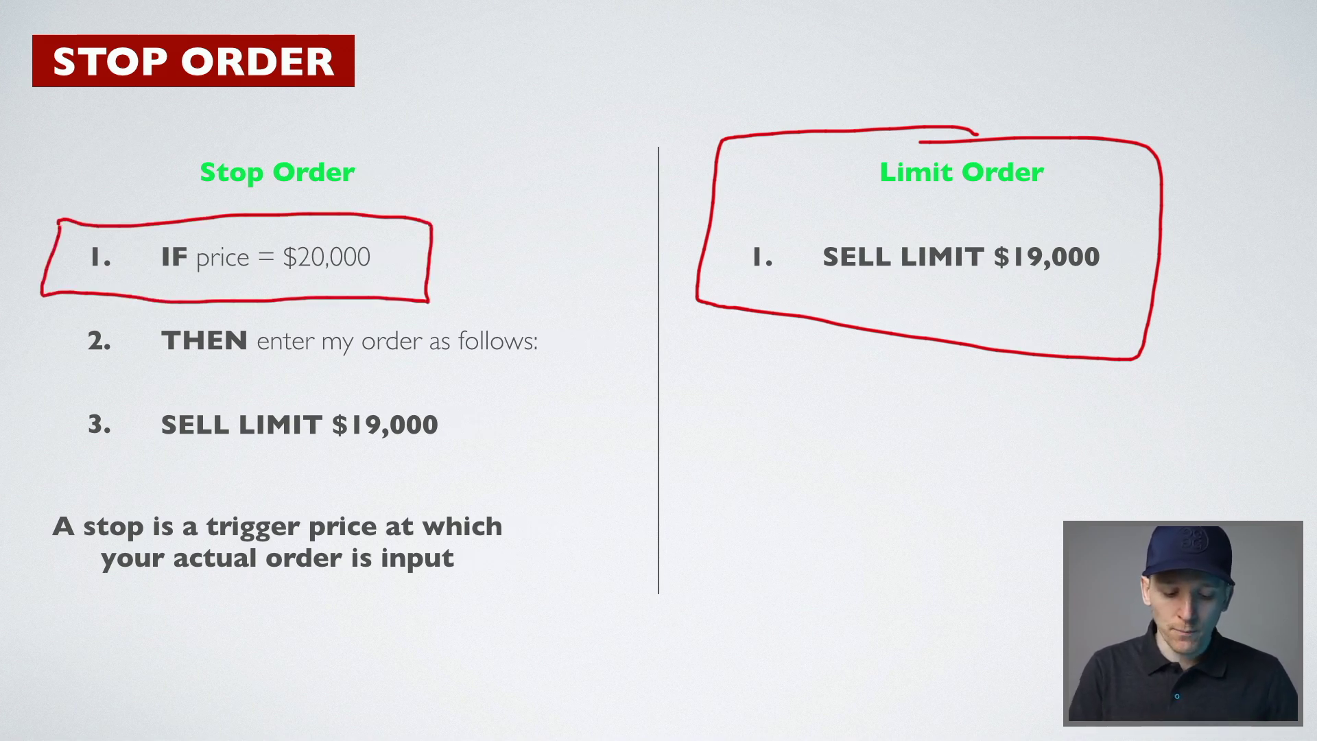
key(ctrl+z)
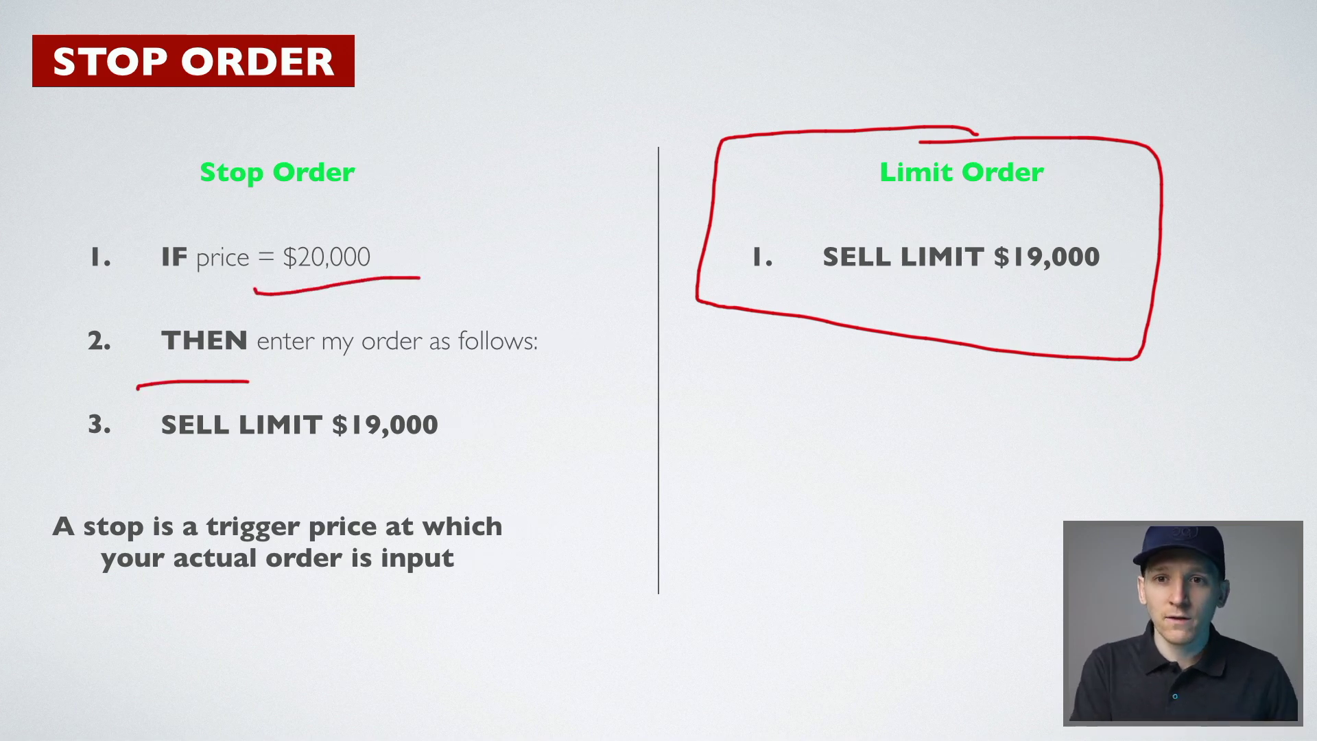
key(ctrl+z)
key(ctrl+z)
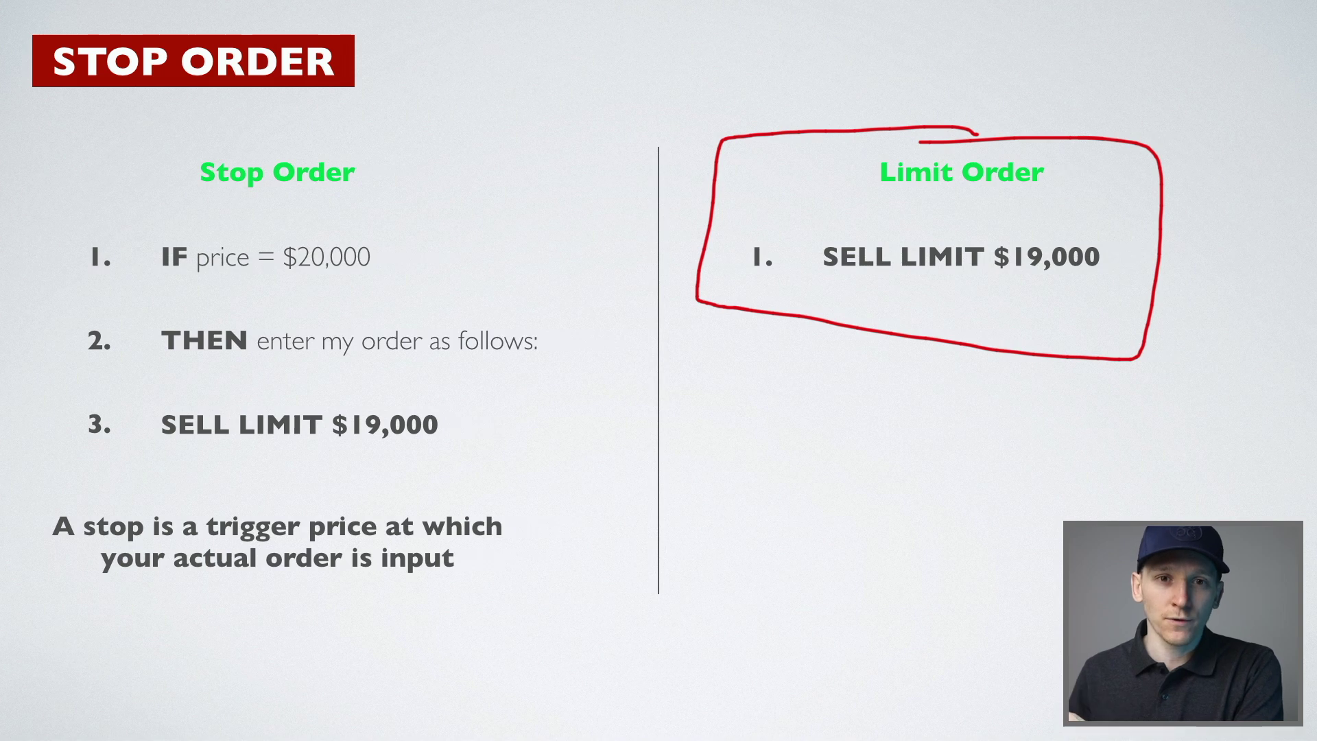
mouse_move(388, 227)
mouse_down()
mouse_move(117, 219)
mouse_move(407, 223)
mouse_up()
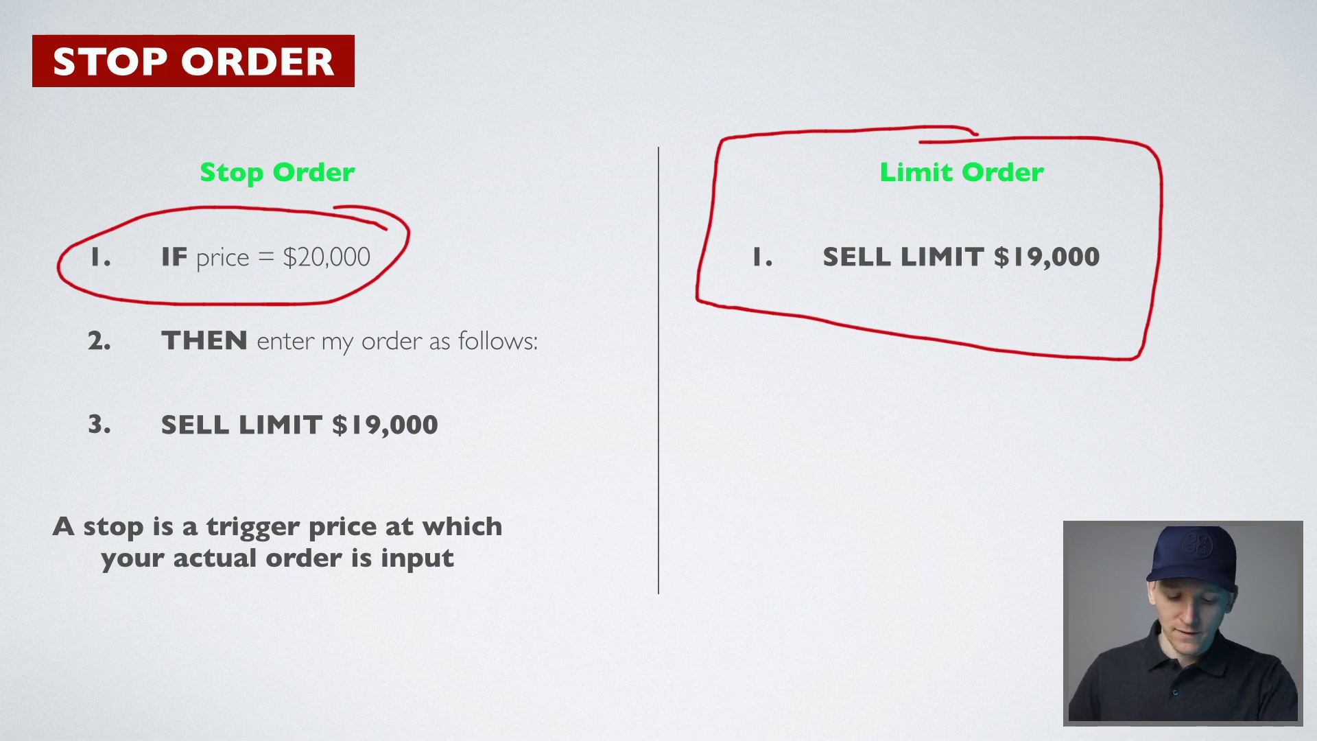
drag(161, 461, 486, 450)
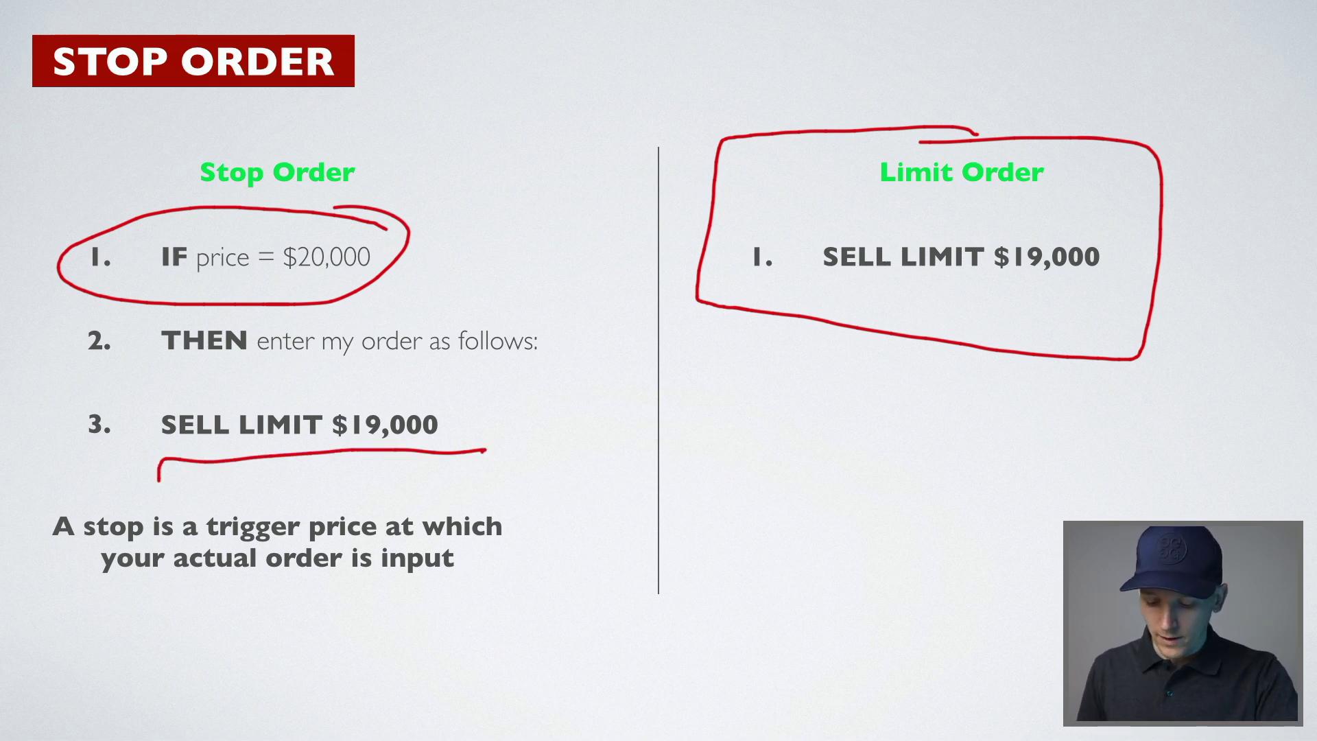
key(ctrl+z)
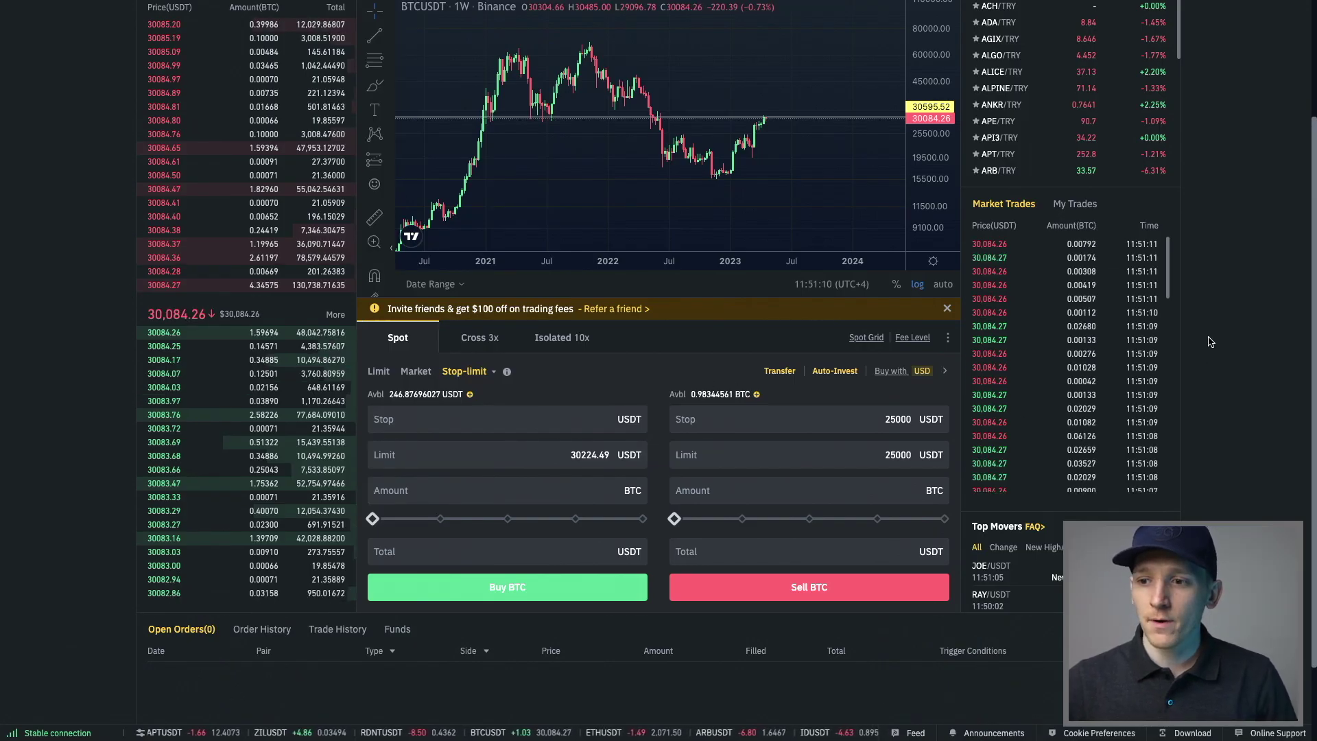
Step: Enter 25000 as both the buy-side Stop and Limit prices, replacing the 30224.49 limit
click(801, 499)
click(498, 420)
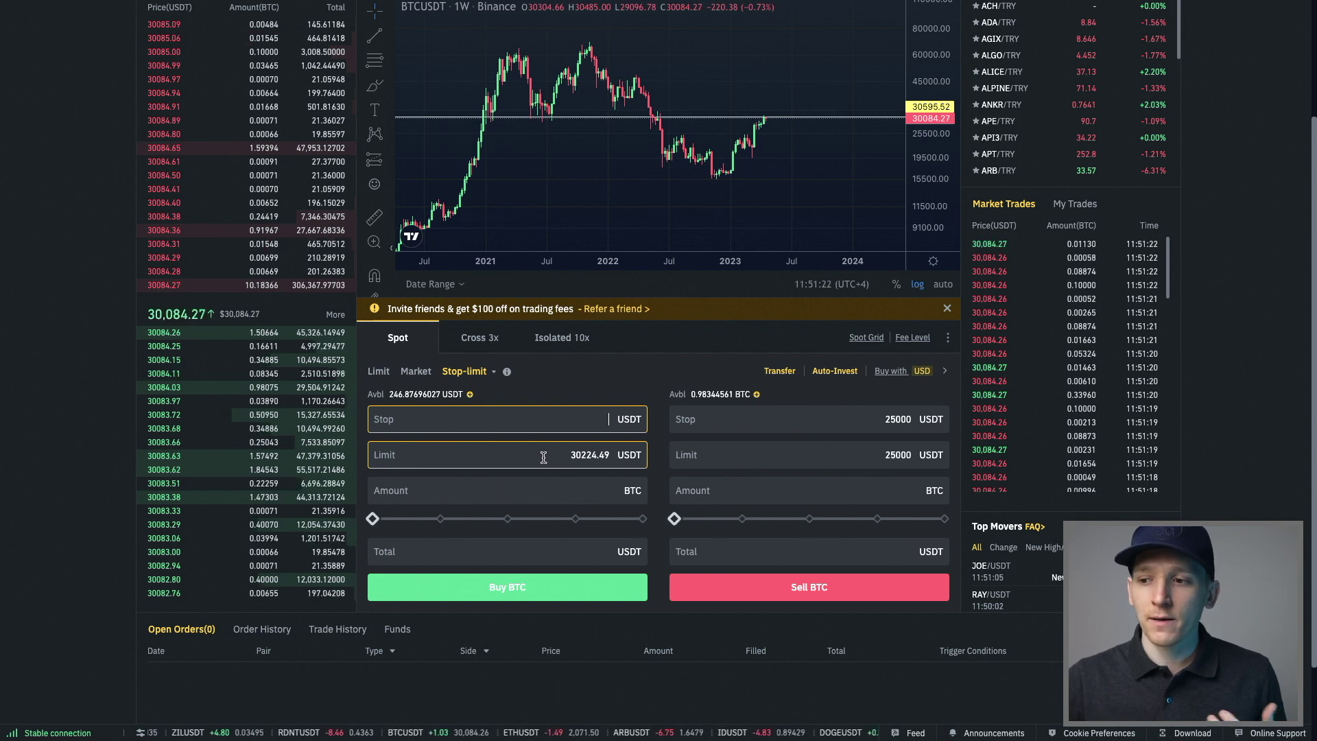
drag(541, 456, 631, 456)
click(542, 432)
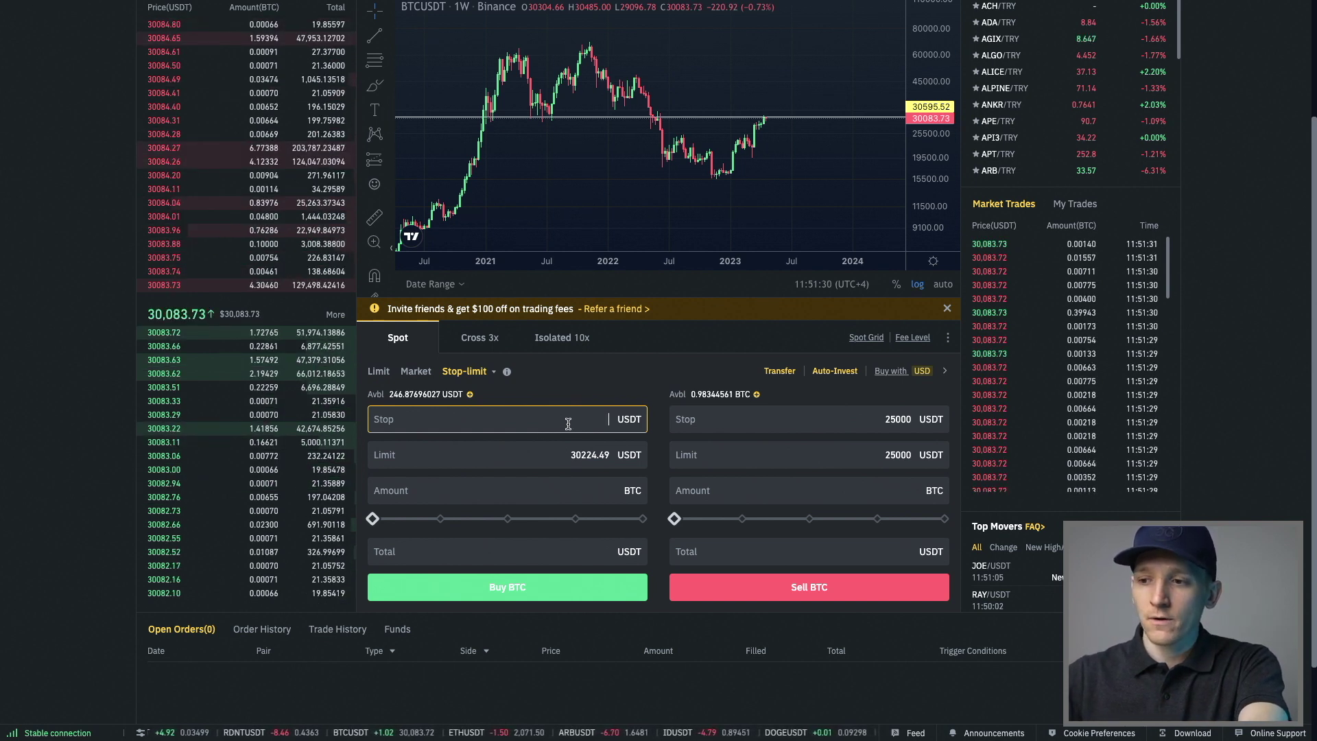
text(25000)
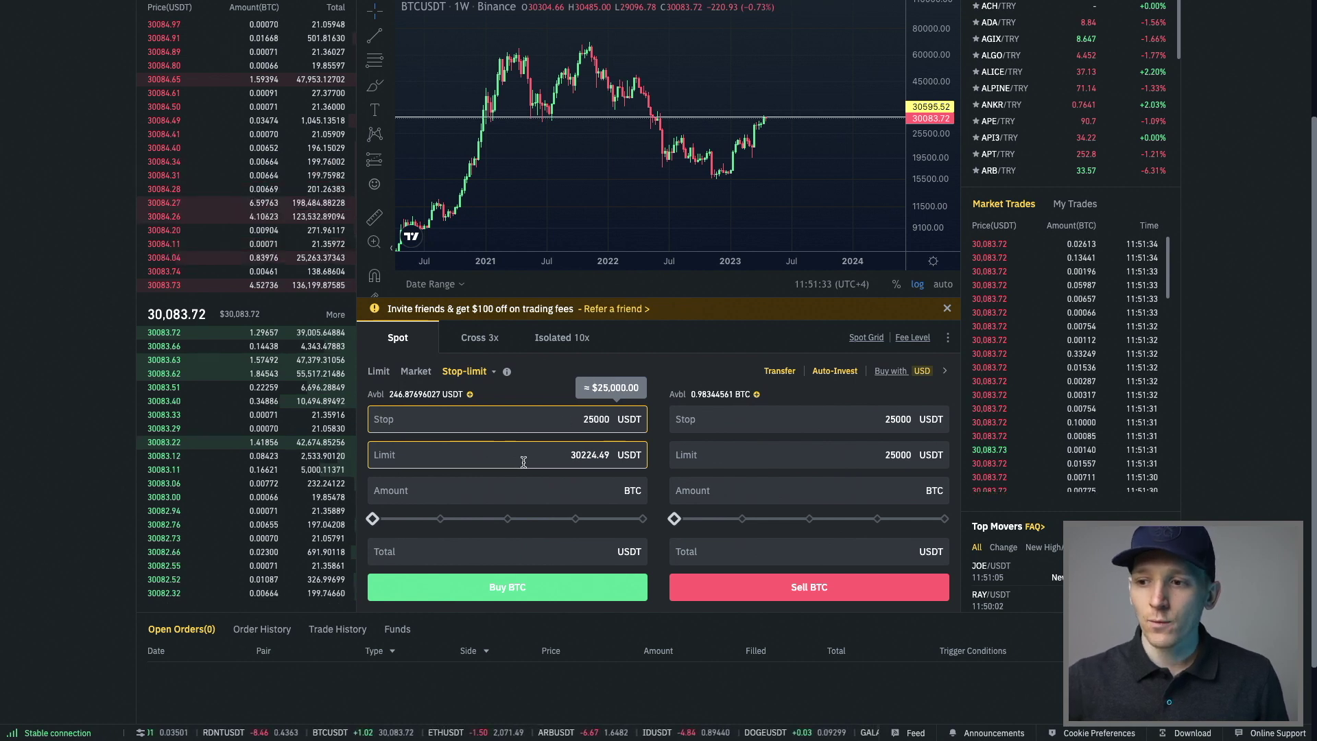
key(Tab)
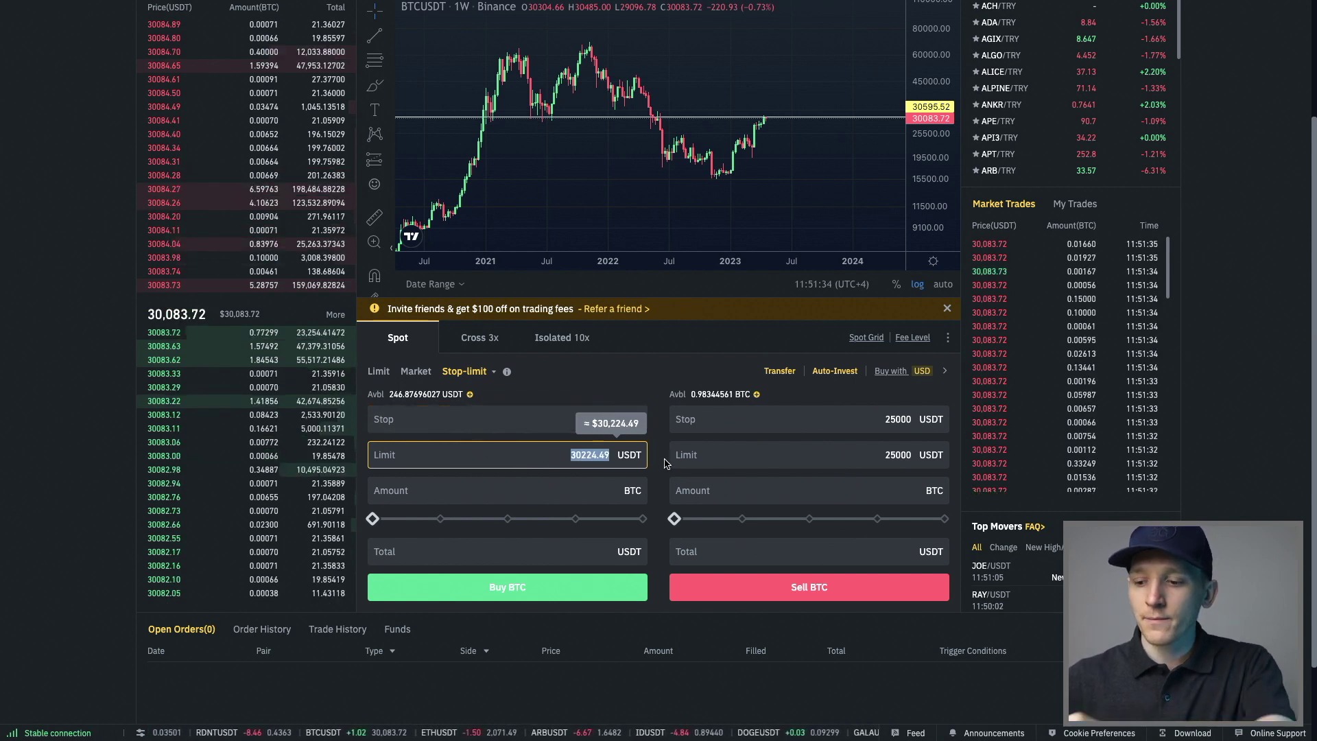
text(25000)
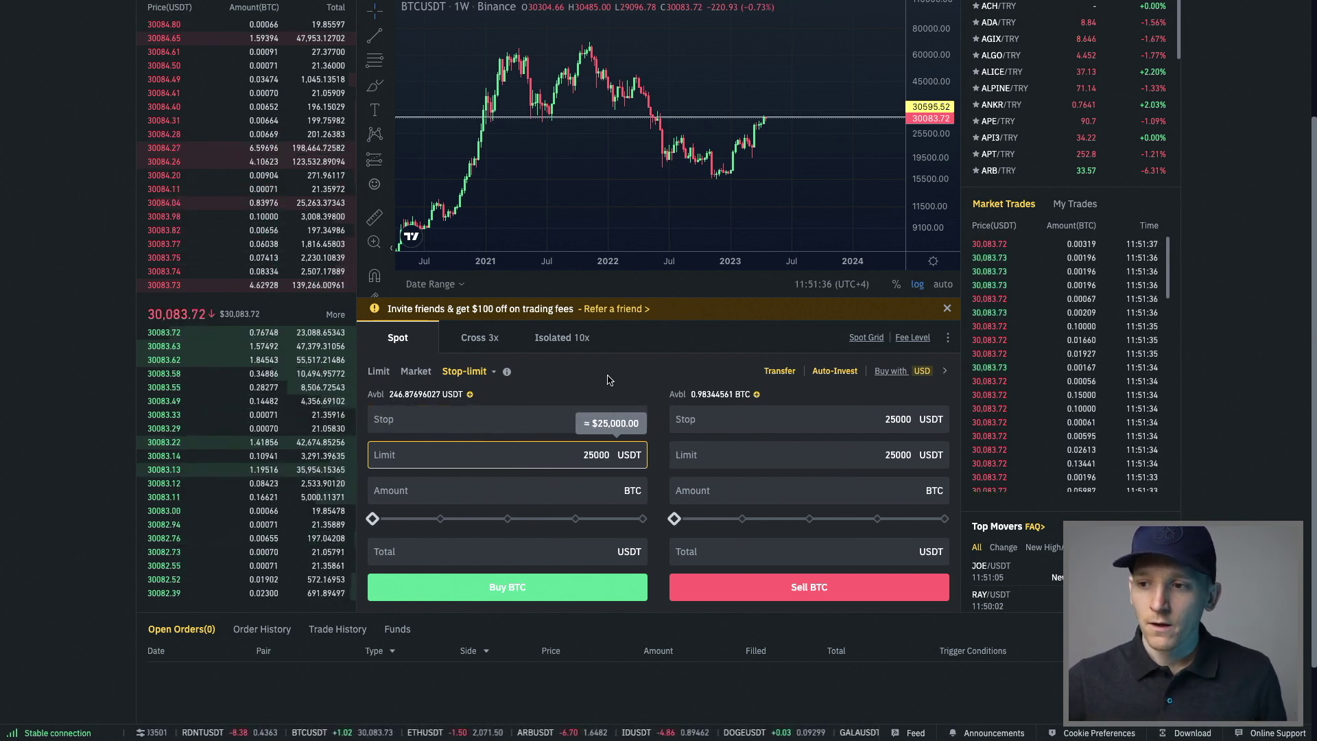
click(592, 423)
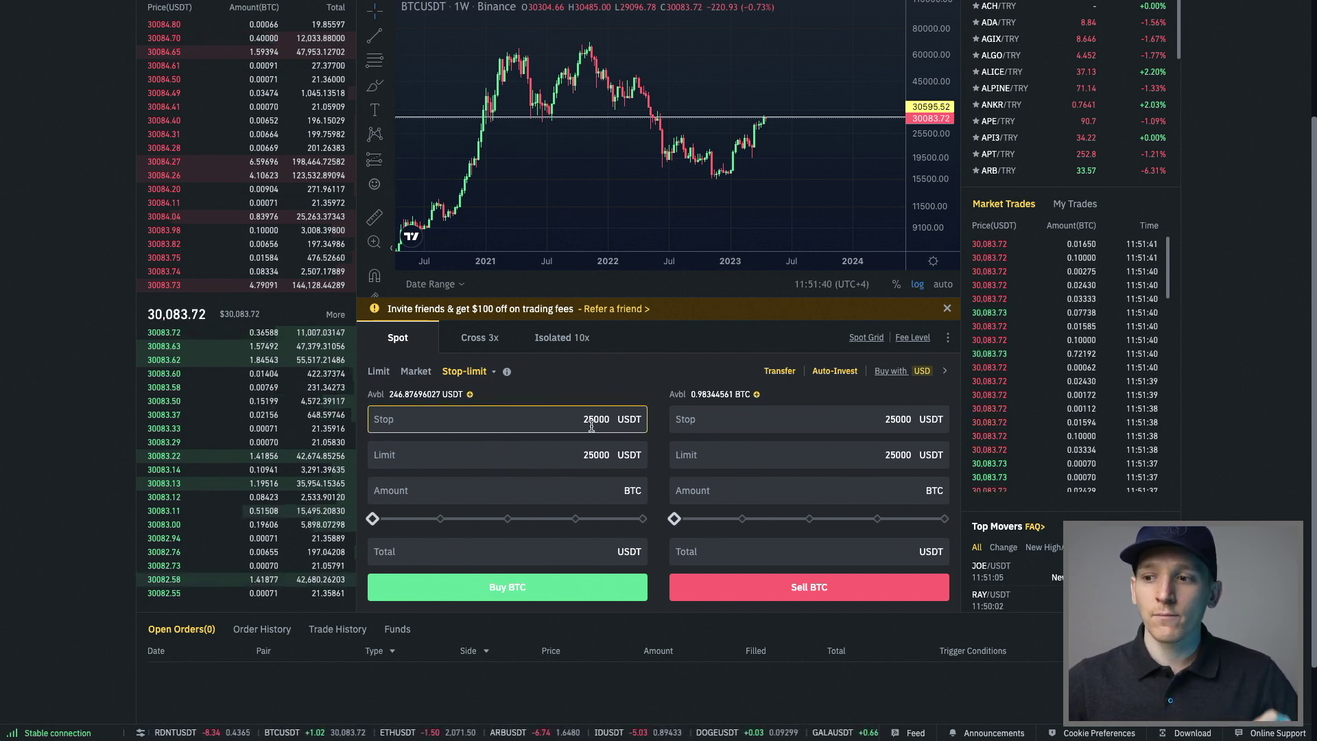
click(595, 457)
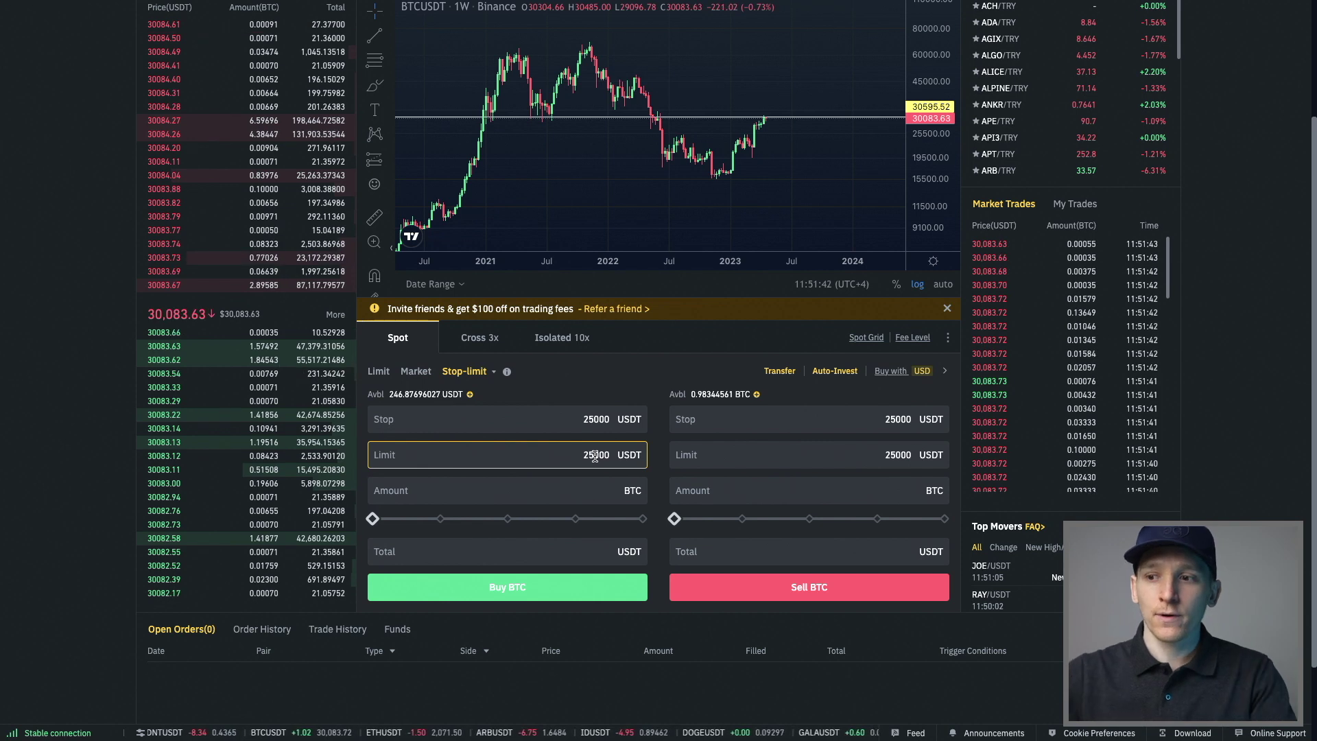
click(593, 418)
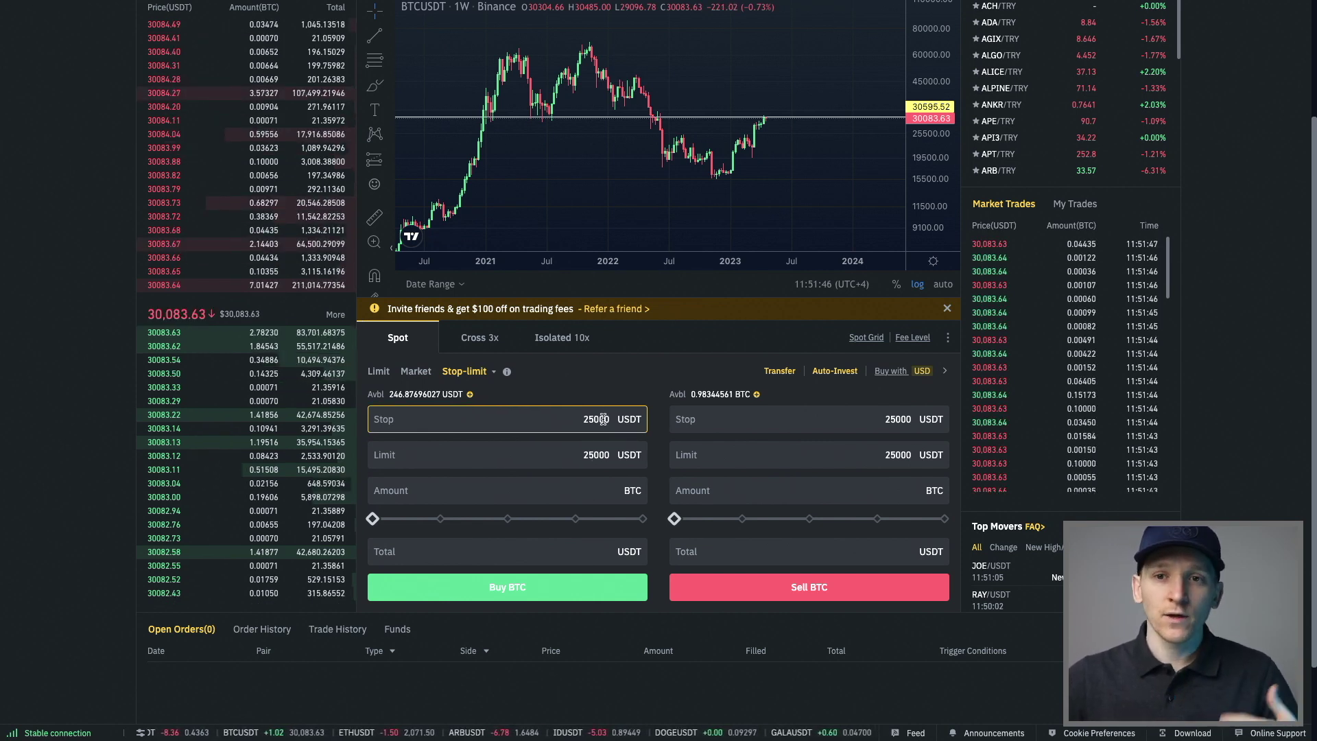
Step: Enter a 15 USDT buy total and submit the 25000 buy stop-limit, confirming the order
click(556, 544)
text(15)
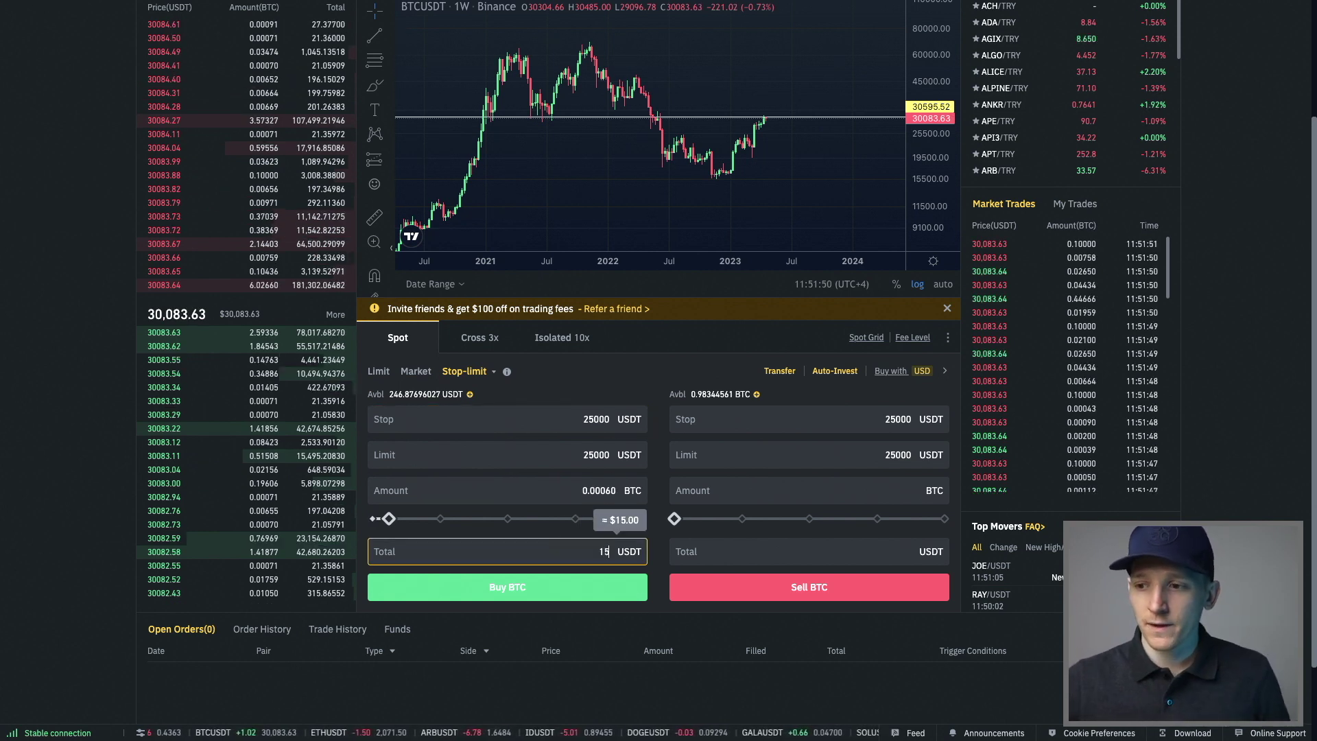
click(507, 589)
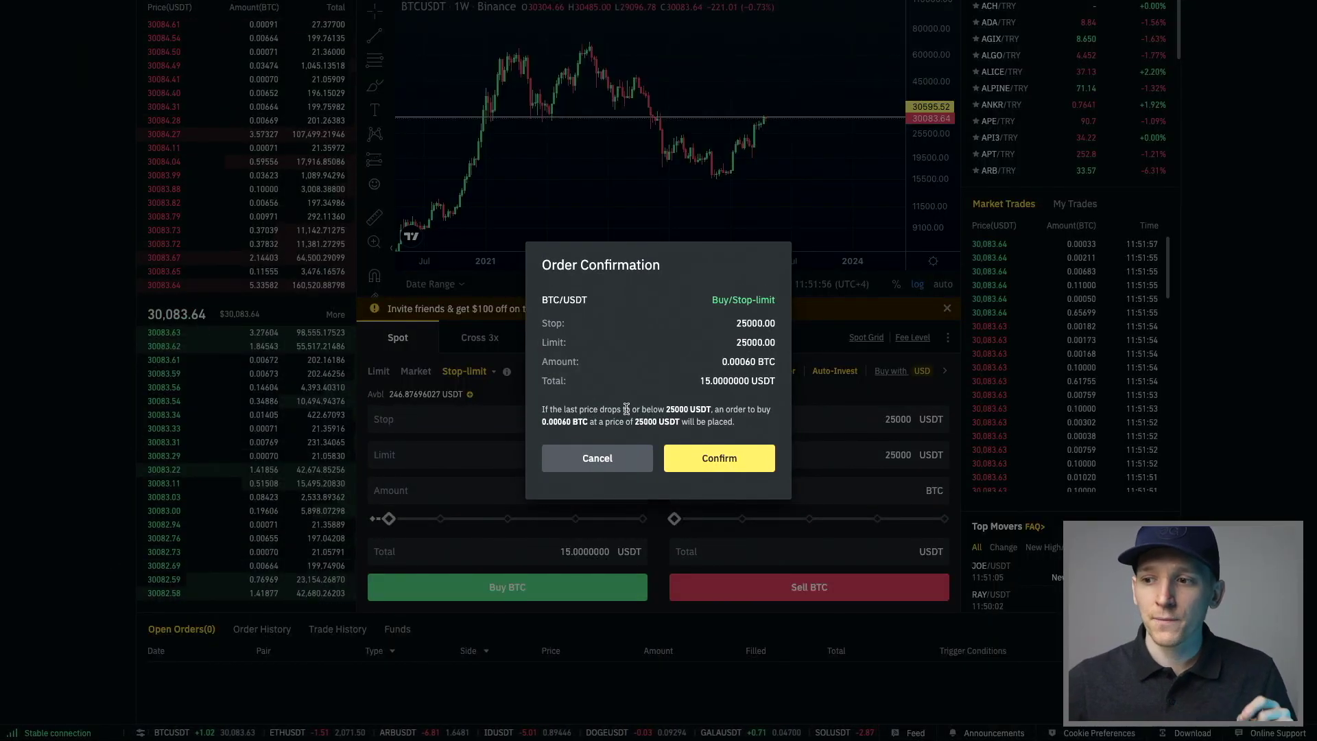
click(719, 460)
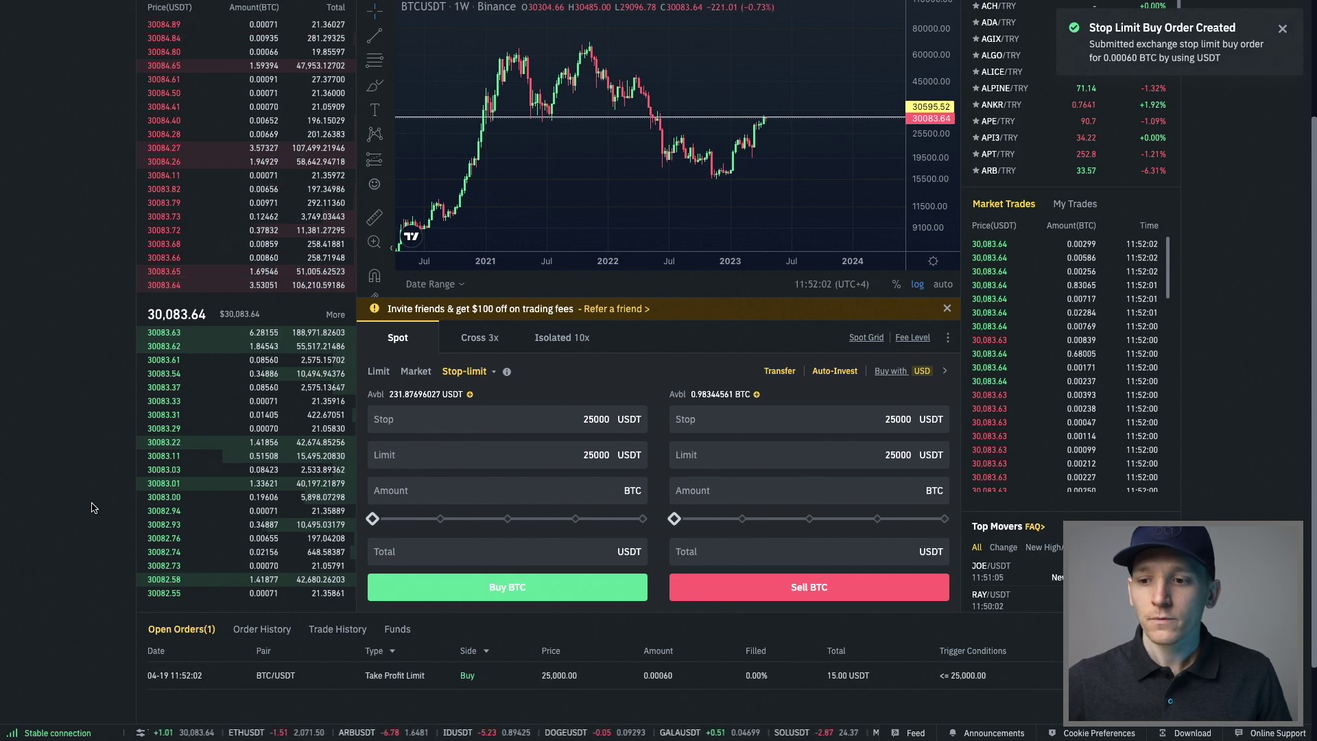
Step: Check Open Orders, then select the buy Stop price to replace it with 35000
scroll(103, 549, down, 2)
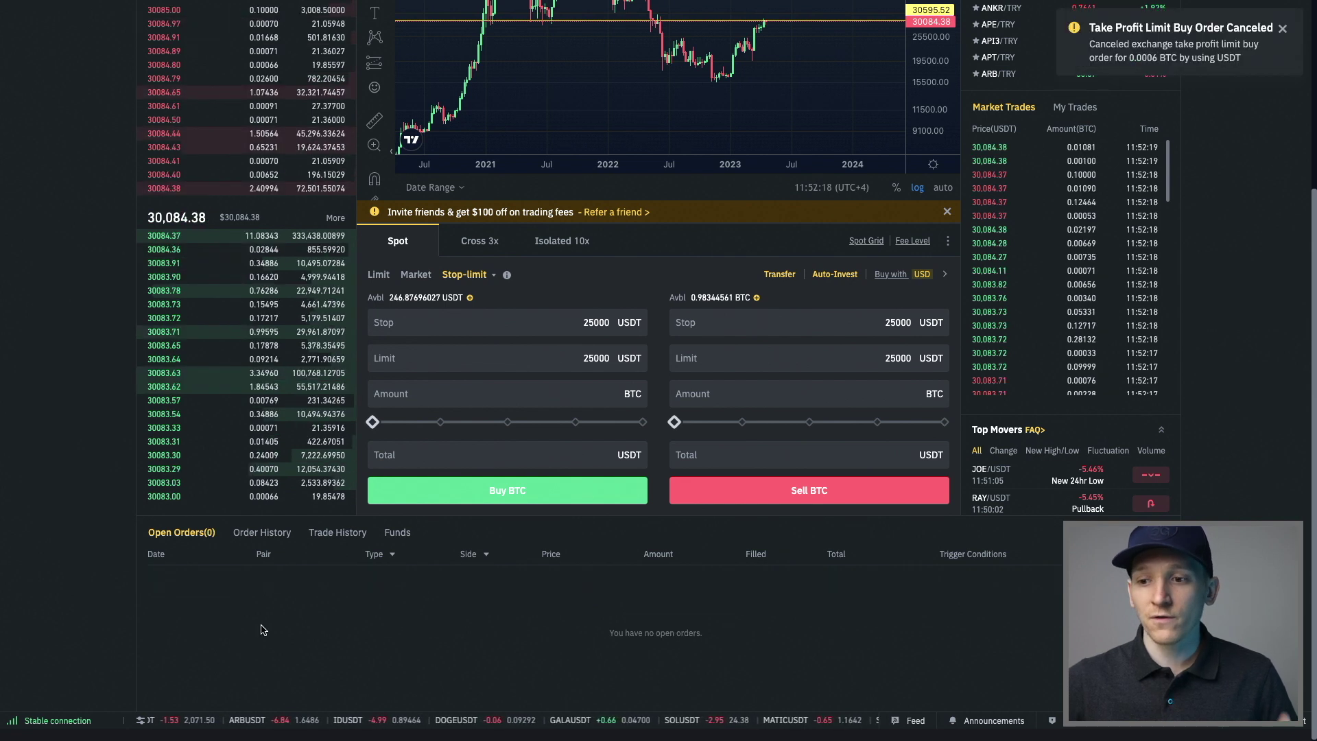
scroll(137, 575, up, 1)
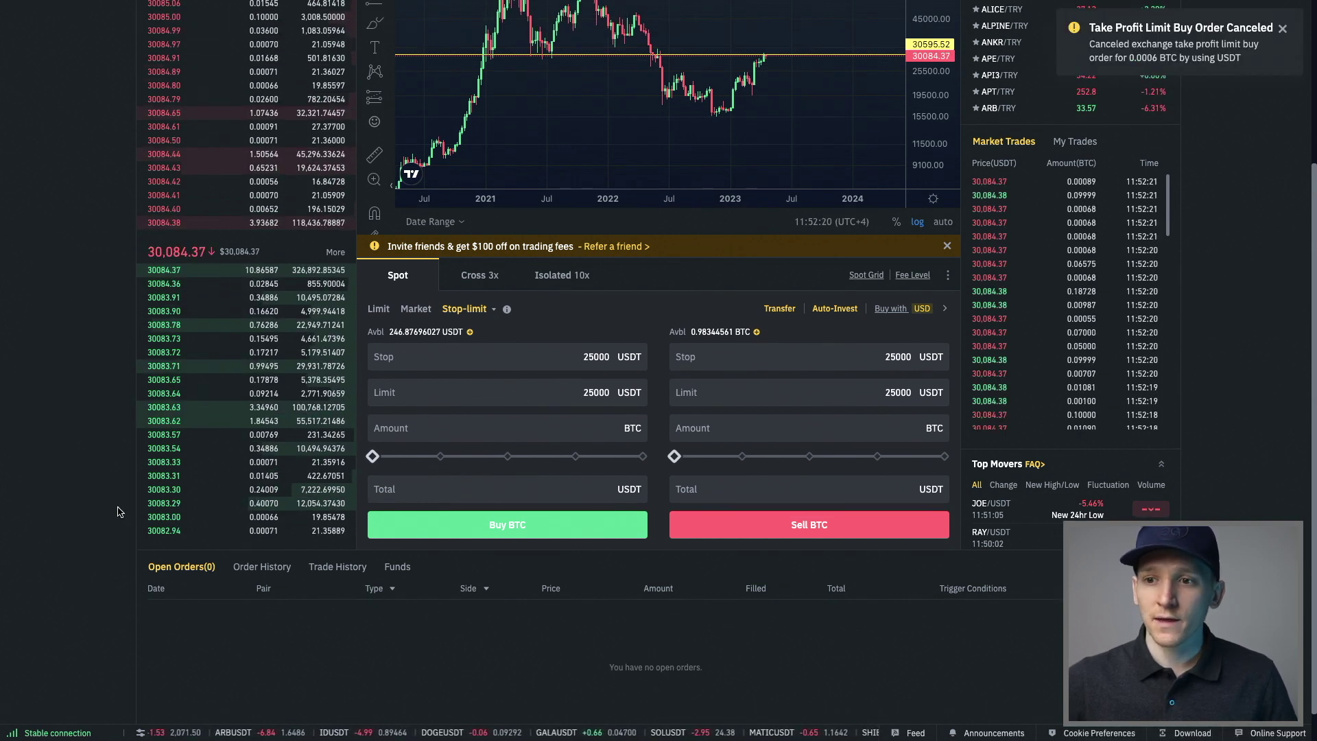
scroll(480, 446, up, 1)
double_click(573, 395)
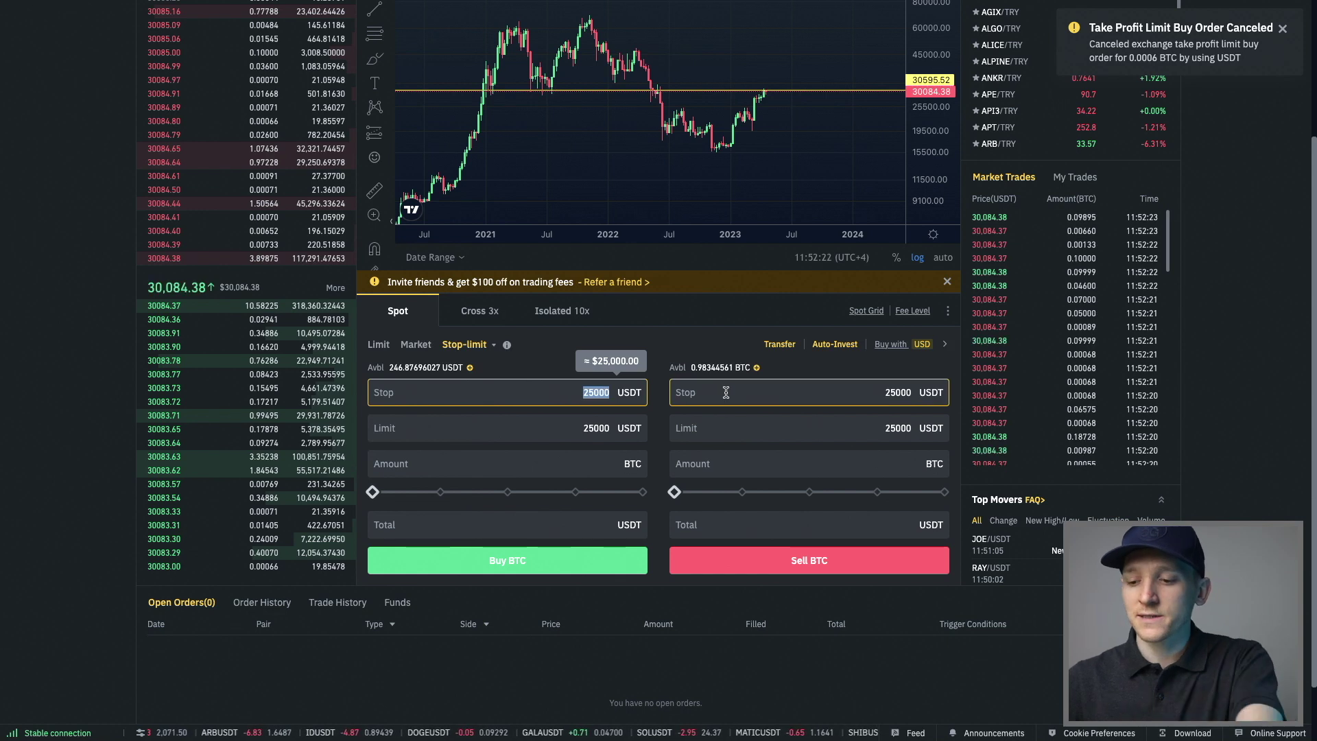
Step: Set the buy-side Stop and Limit prices both to 35000
text(35000)
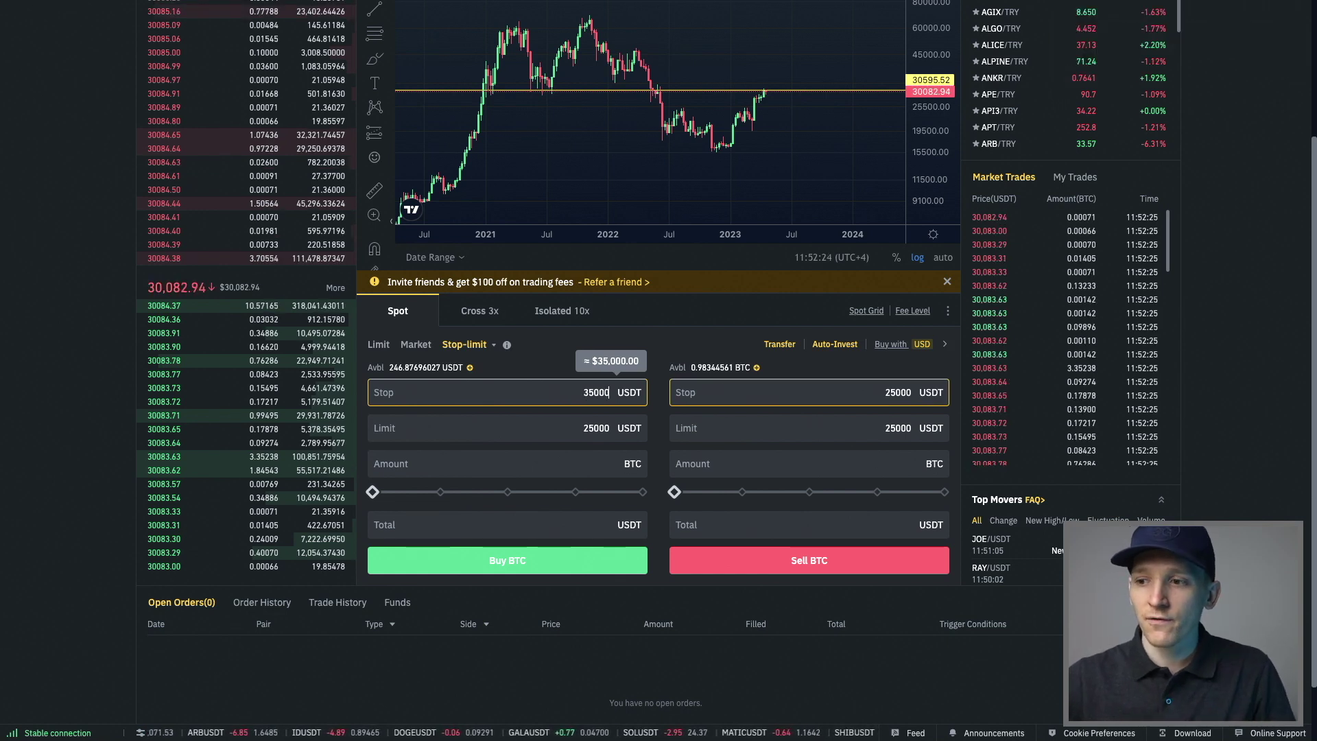
double_click(564, 428)
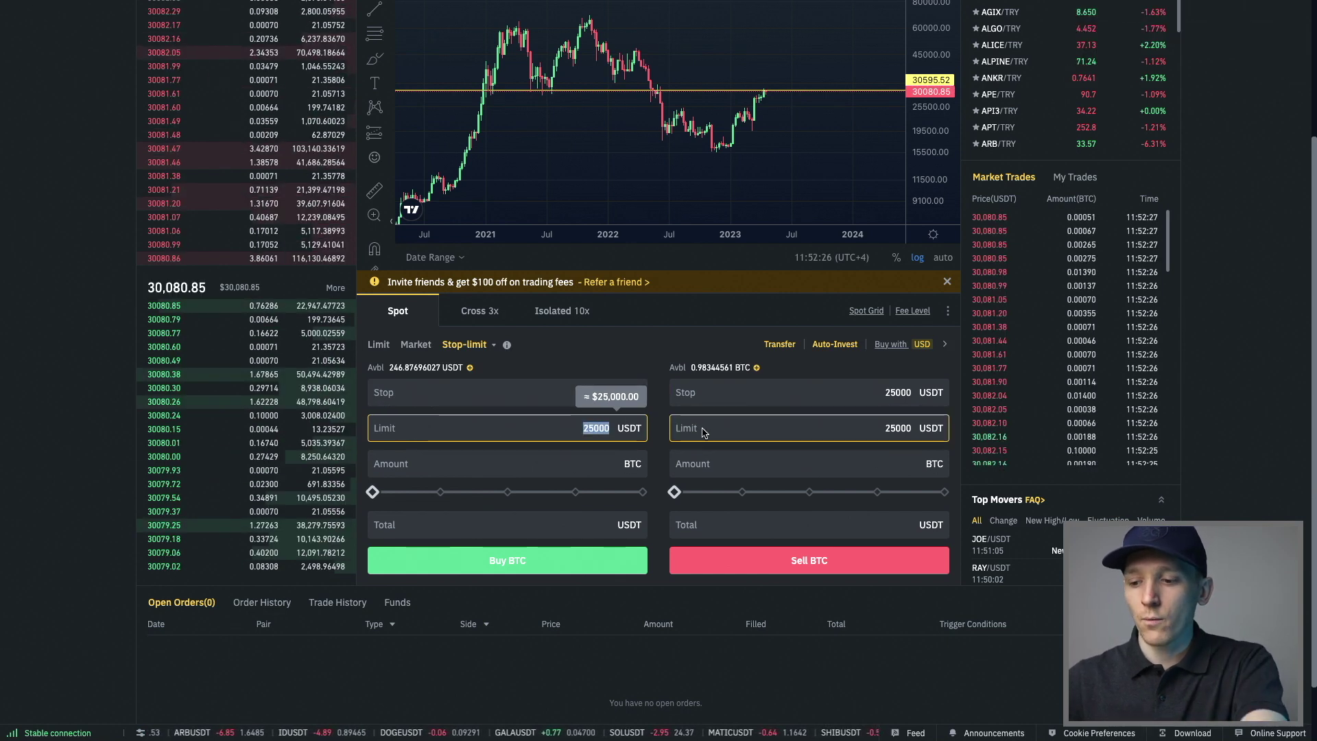
text(35000)
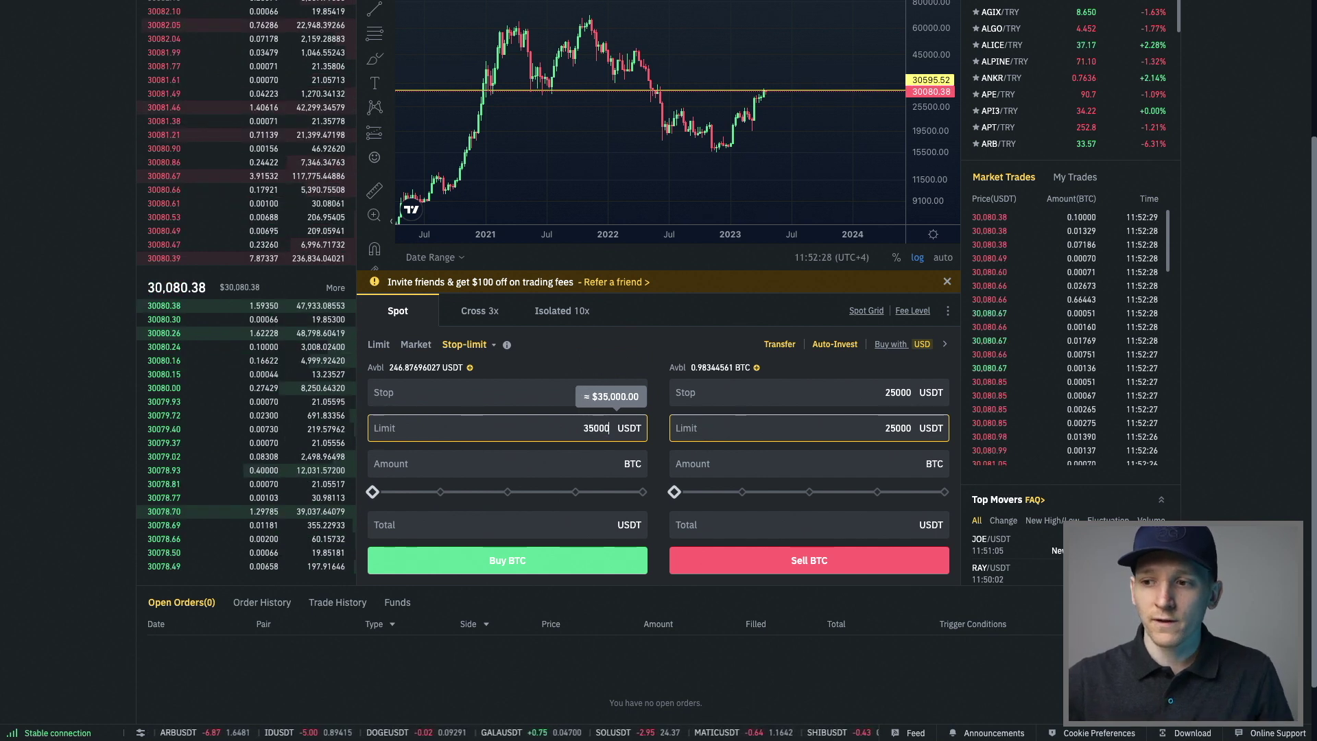
double_click(563, 421)
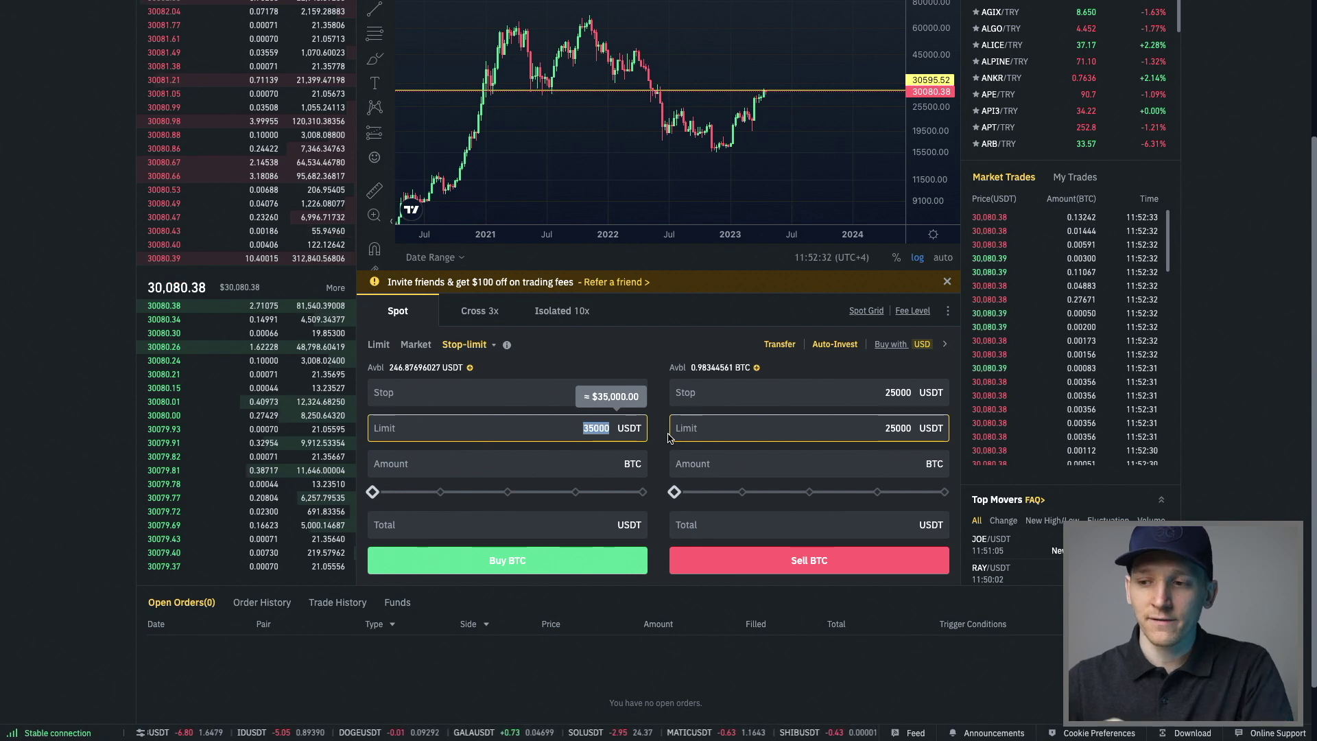
Step: Enter a 15 USDT buy total and place the 35000 stop-limit buy, confirming it
click(432, 525)
text(15)
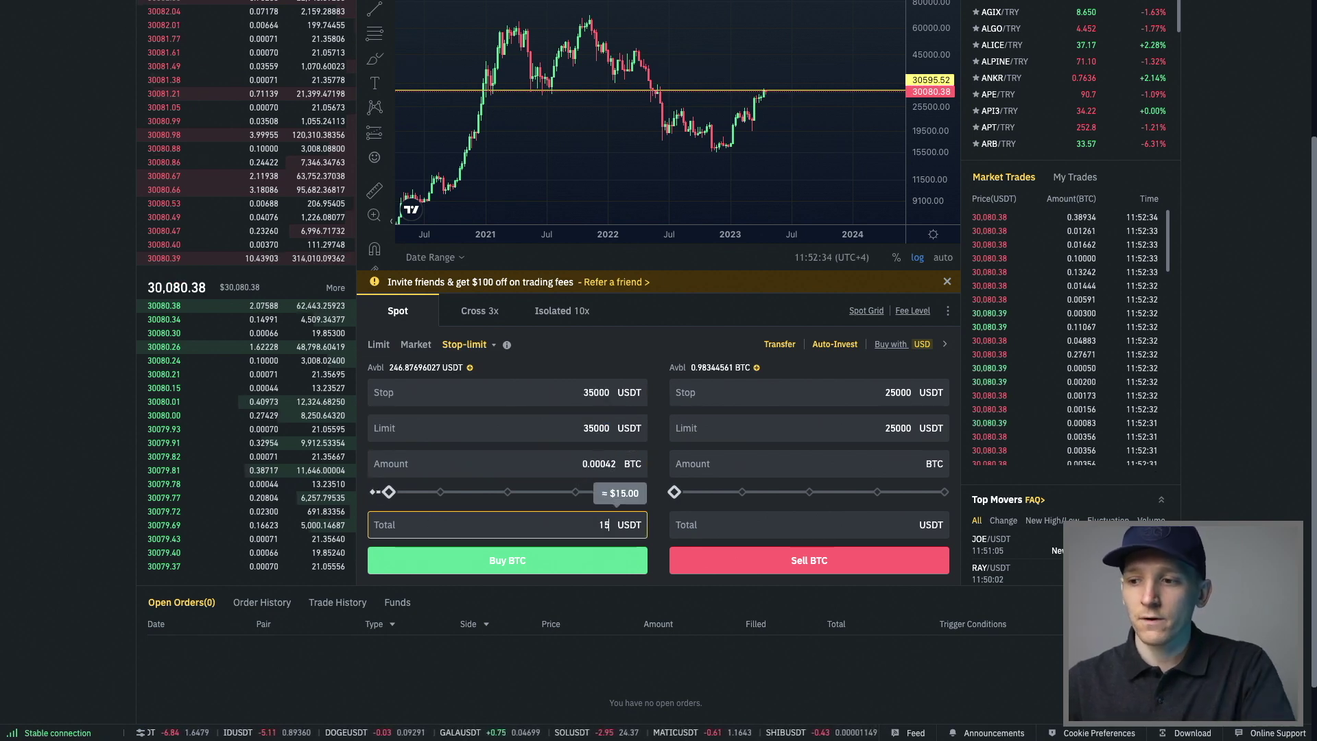
click(527, 570)
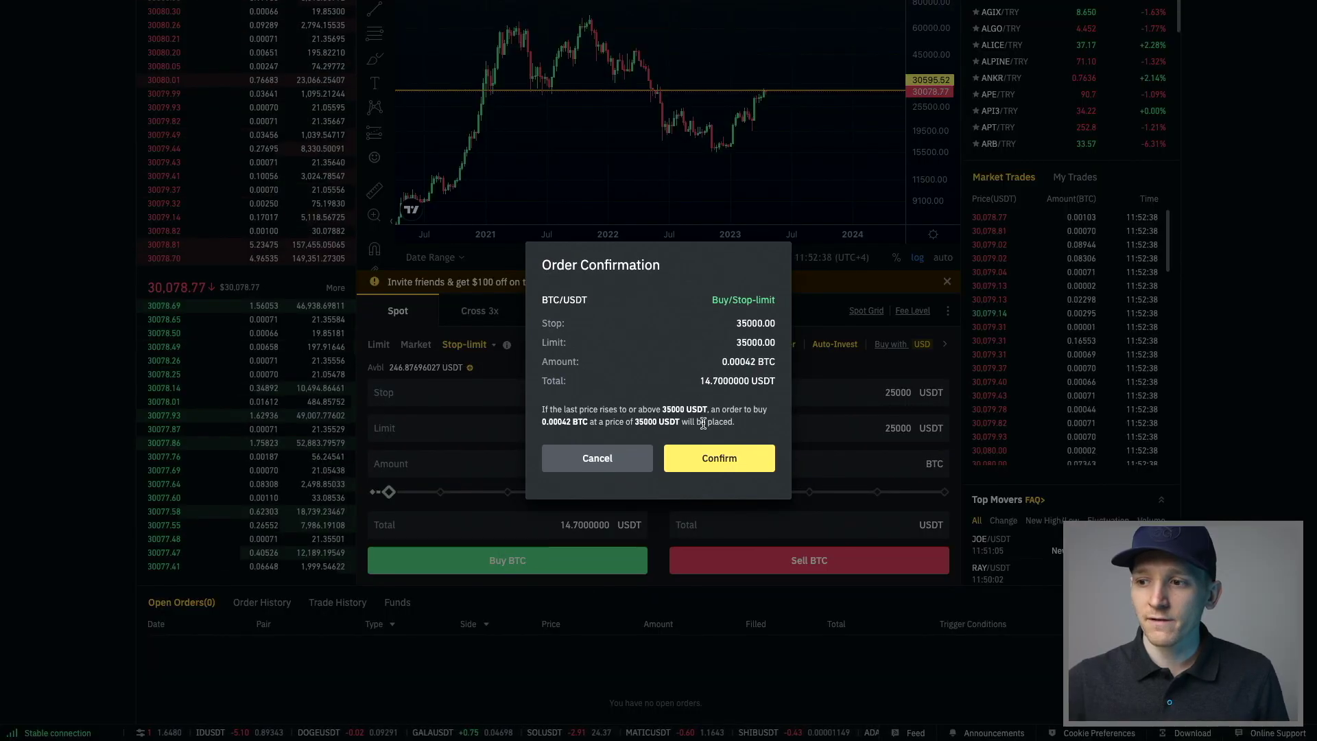
click(713, 456)
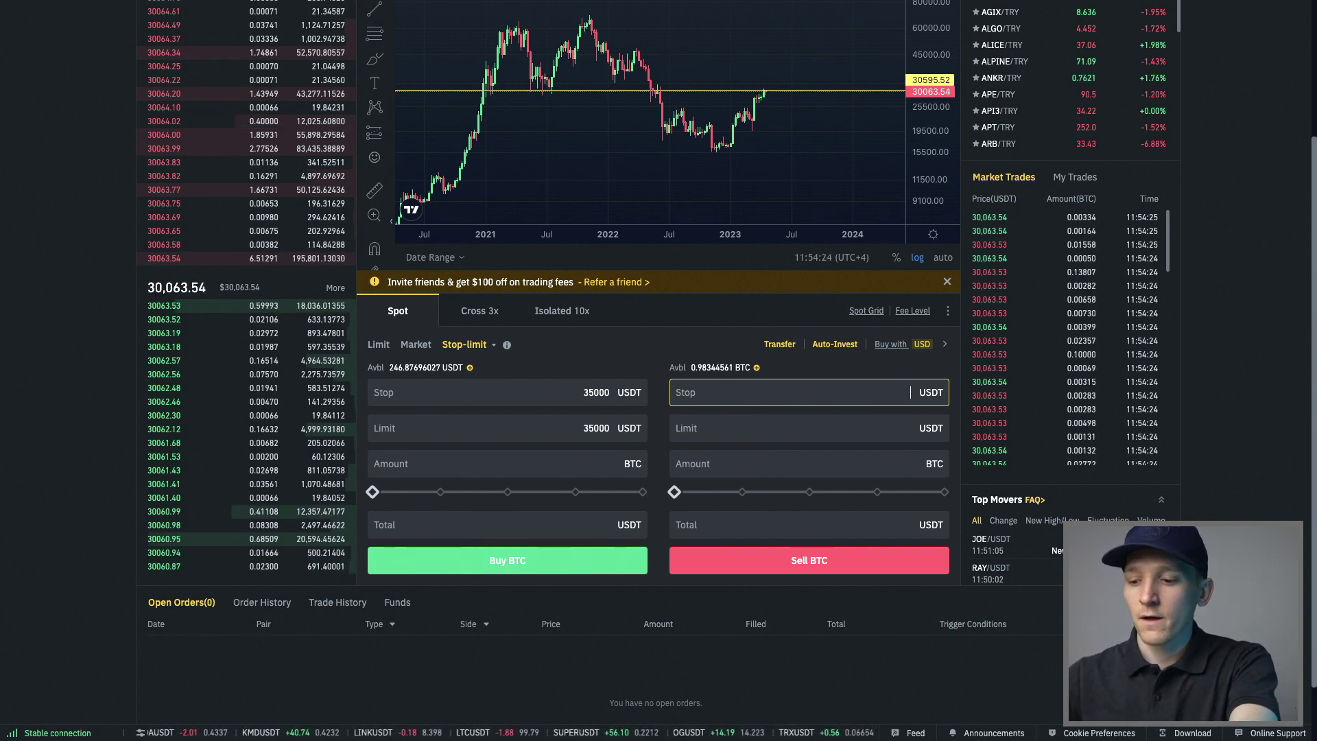
Step: Place a sell stop-limit with 35000 stop and limit and a 15 USDT total
text(35000)
click(868, 429)
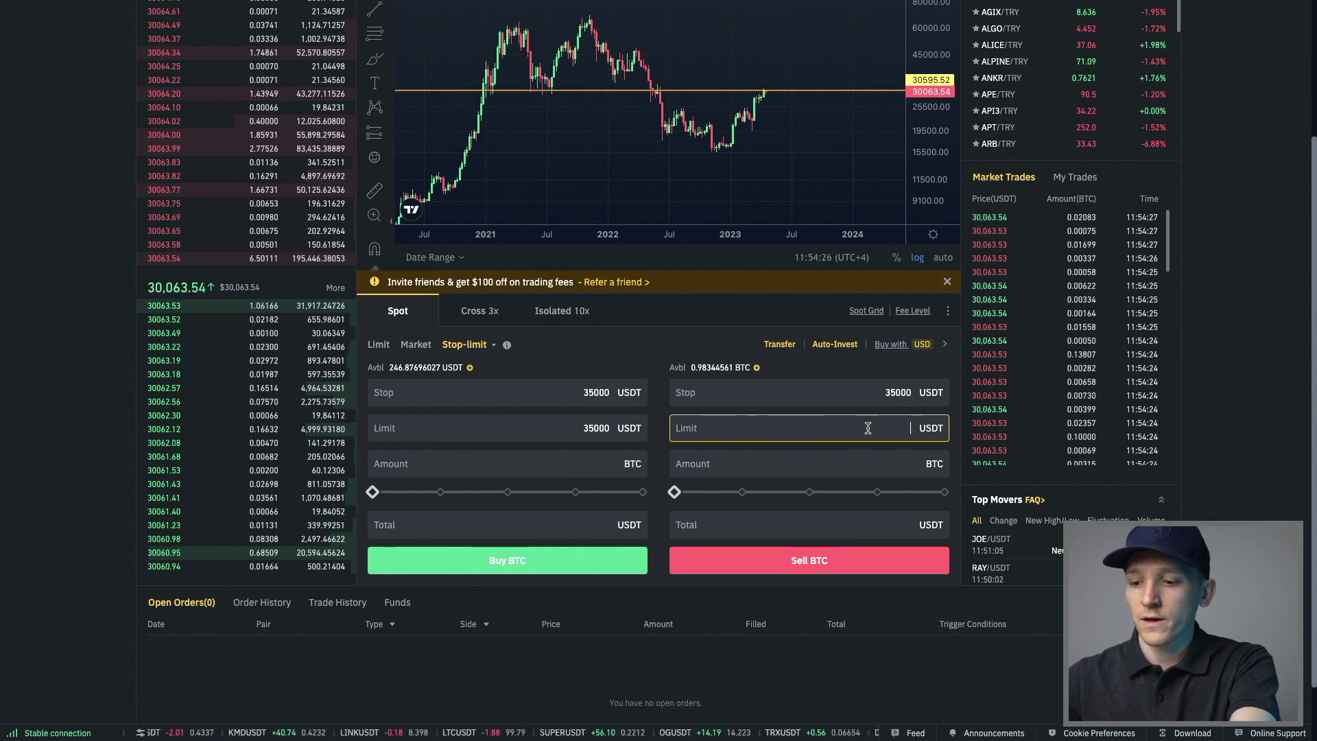
text(35000)
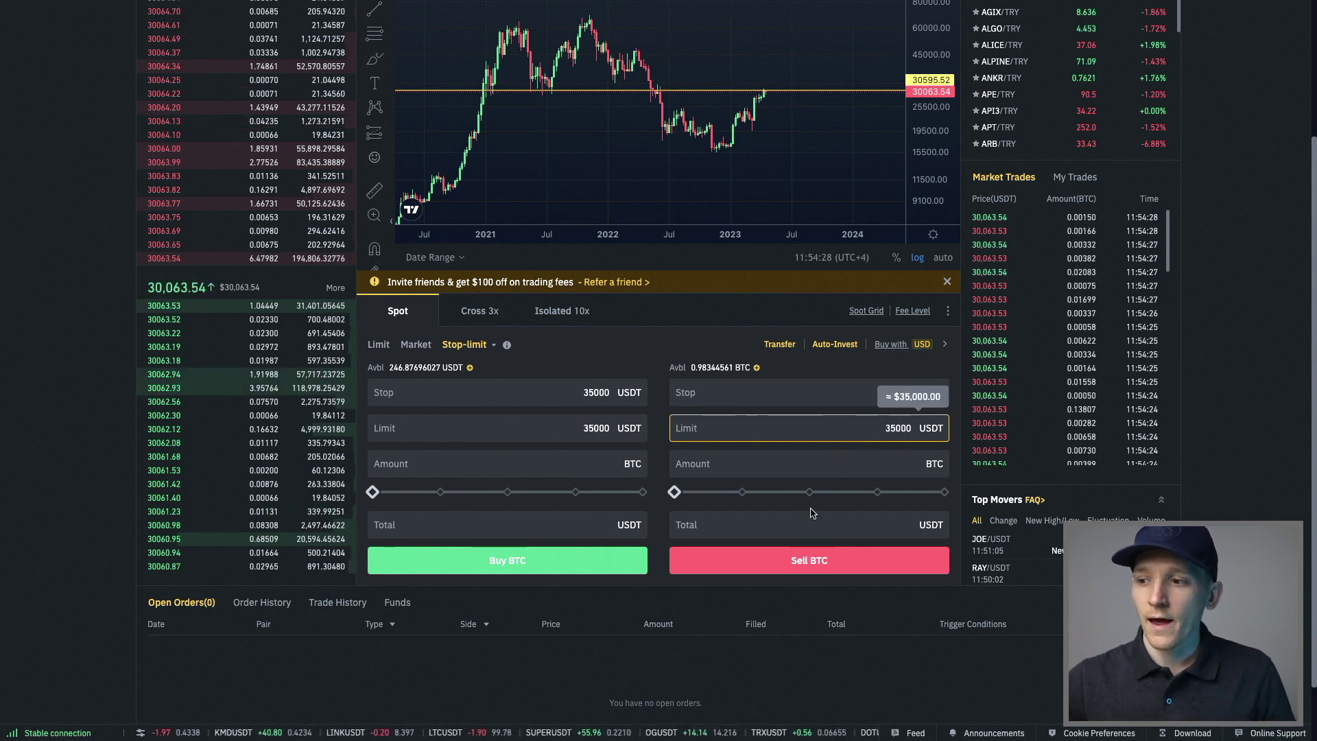
click(823, 525)
text(15)
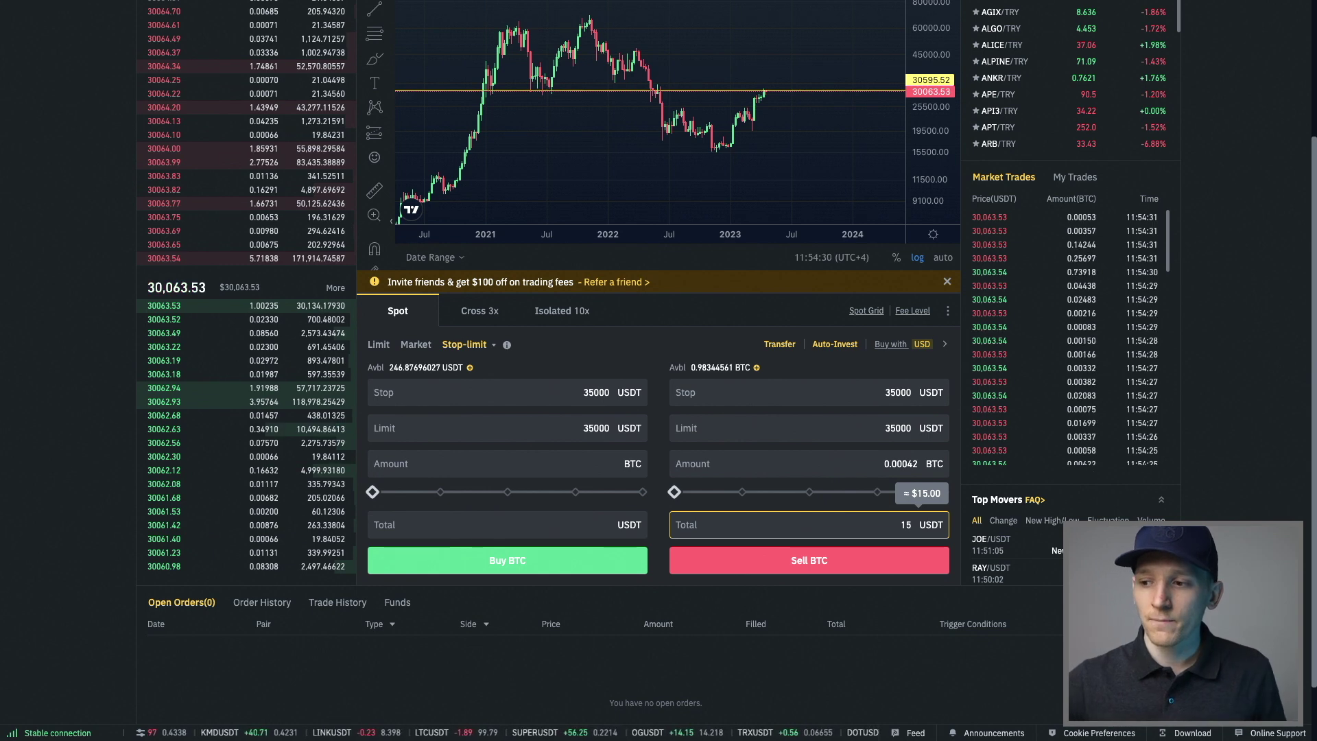
click(808, 562)
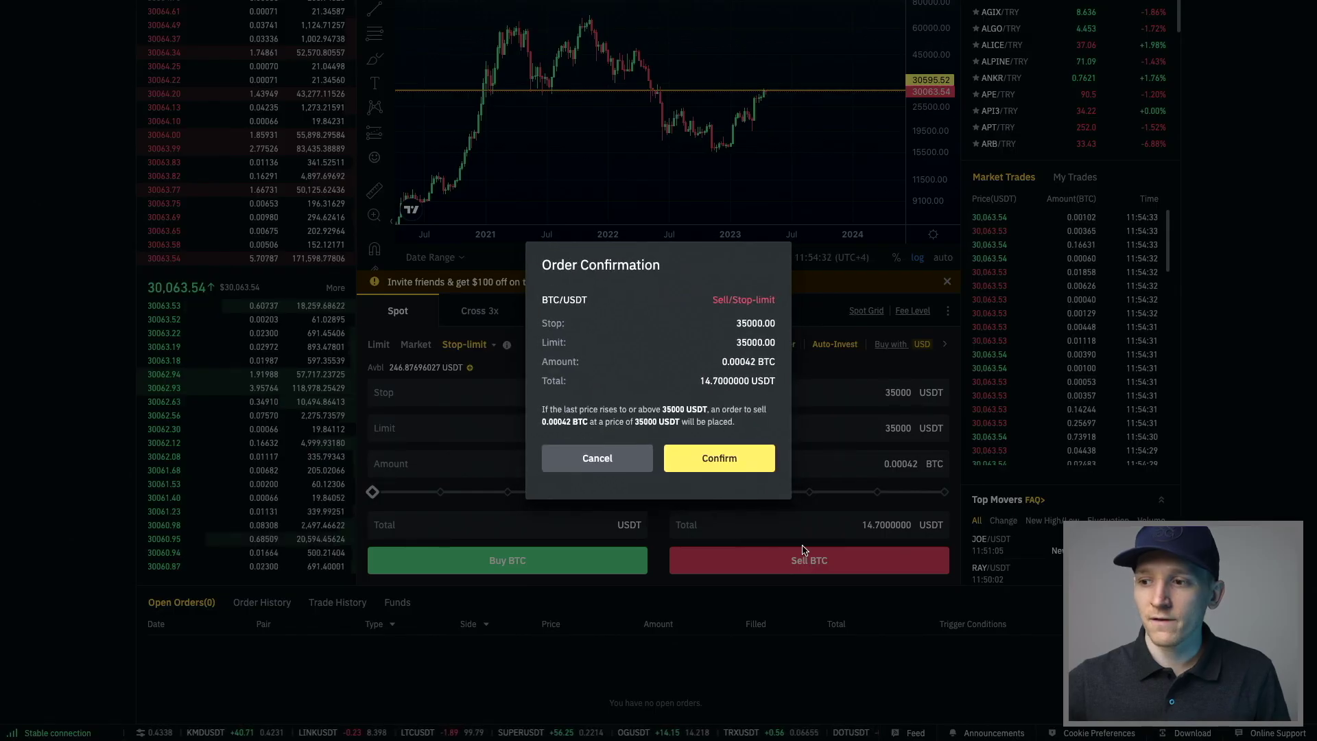
click(755, 461)
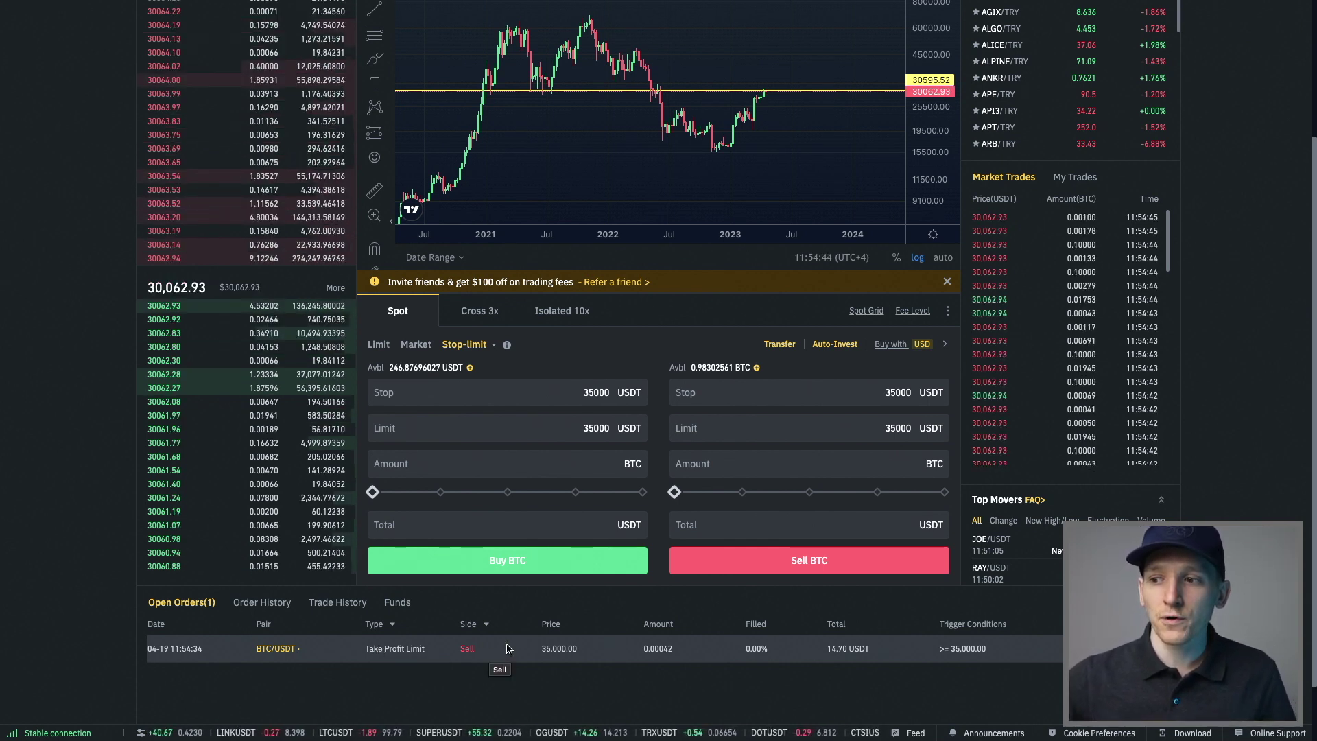
Step: Cancel the 0.00042 BTC sell order at 35,000 from Open Orders
mouse_move(212, 125)
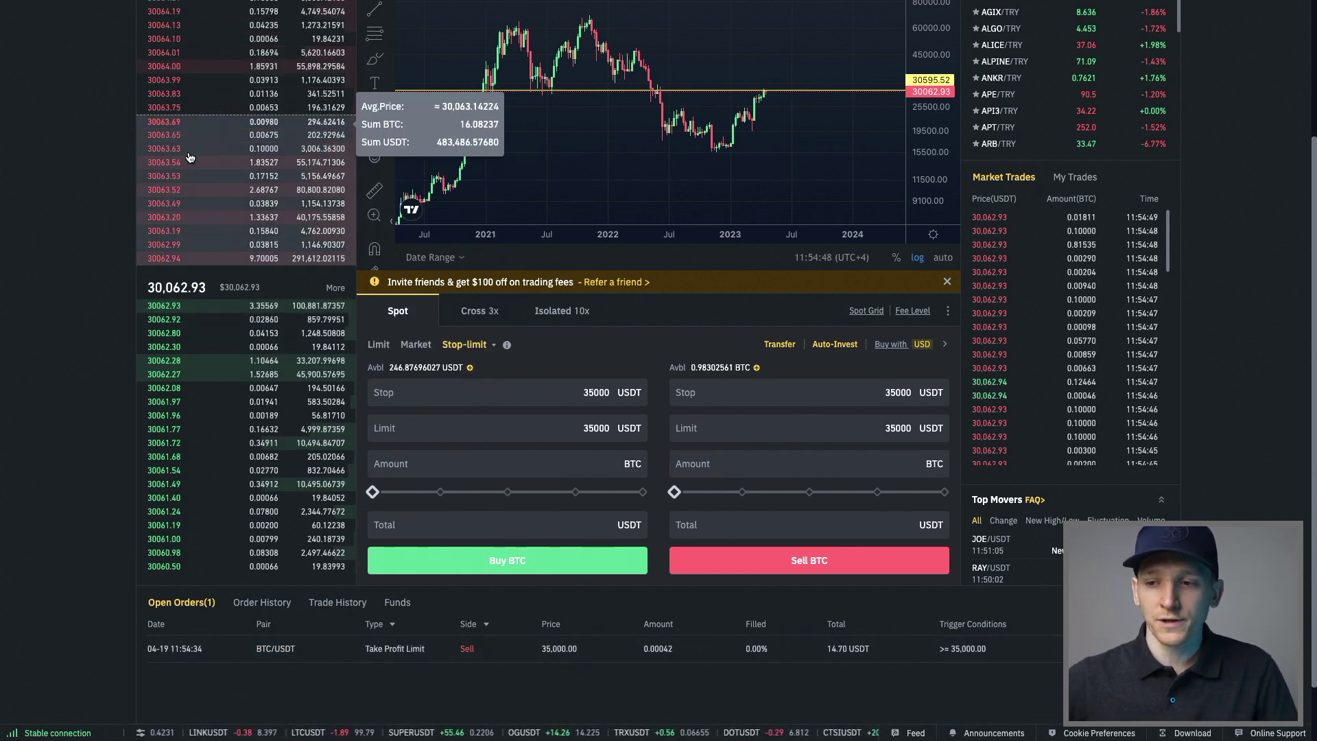
mouse_move(1043, 624)
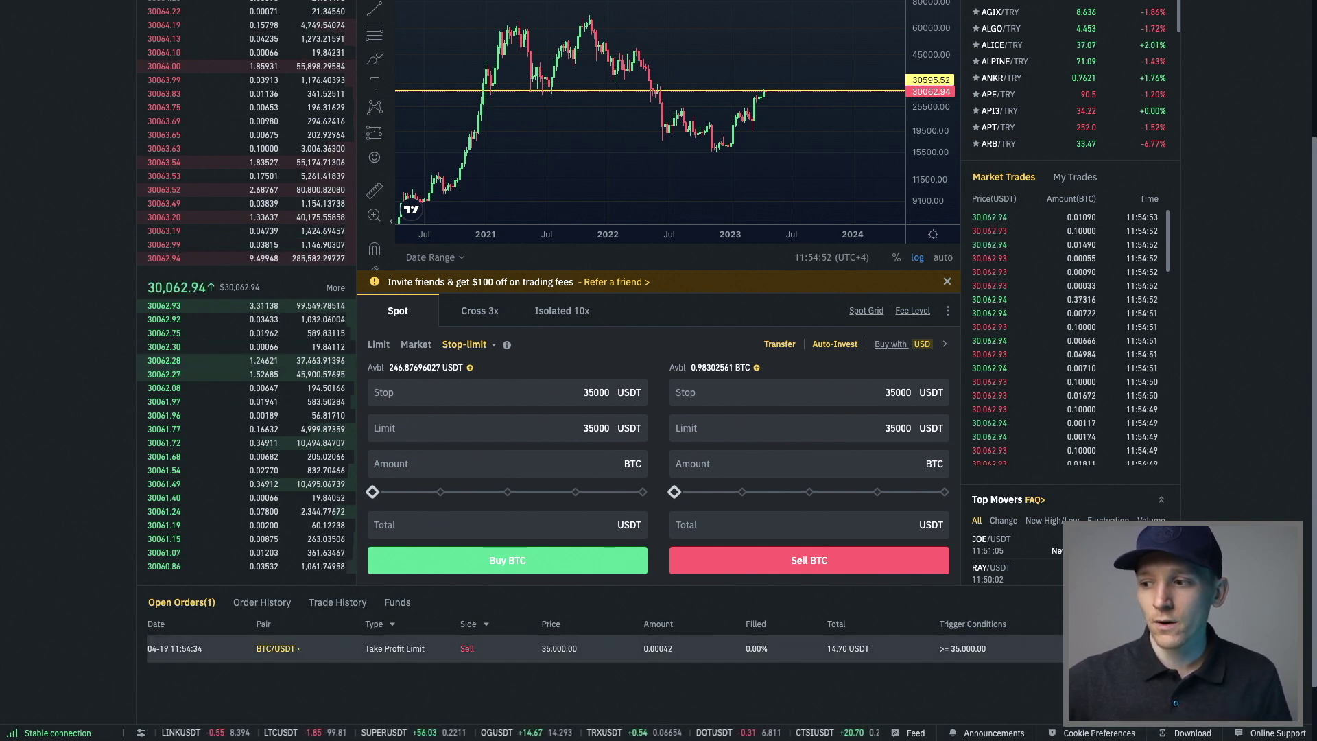
click(1071, 648)
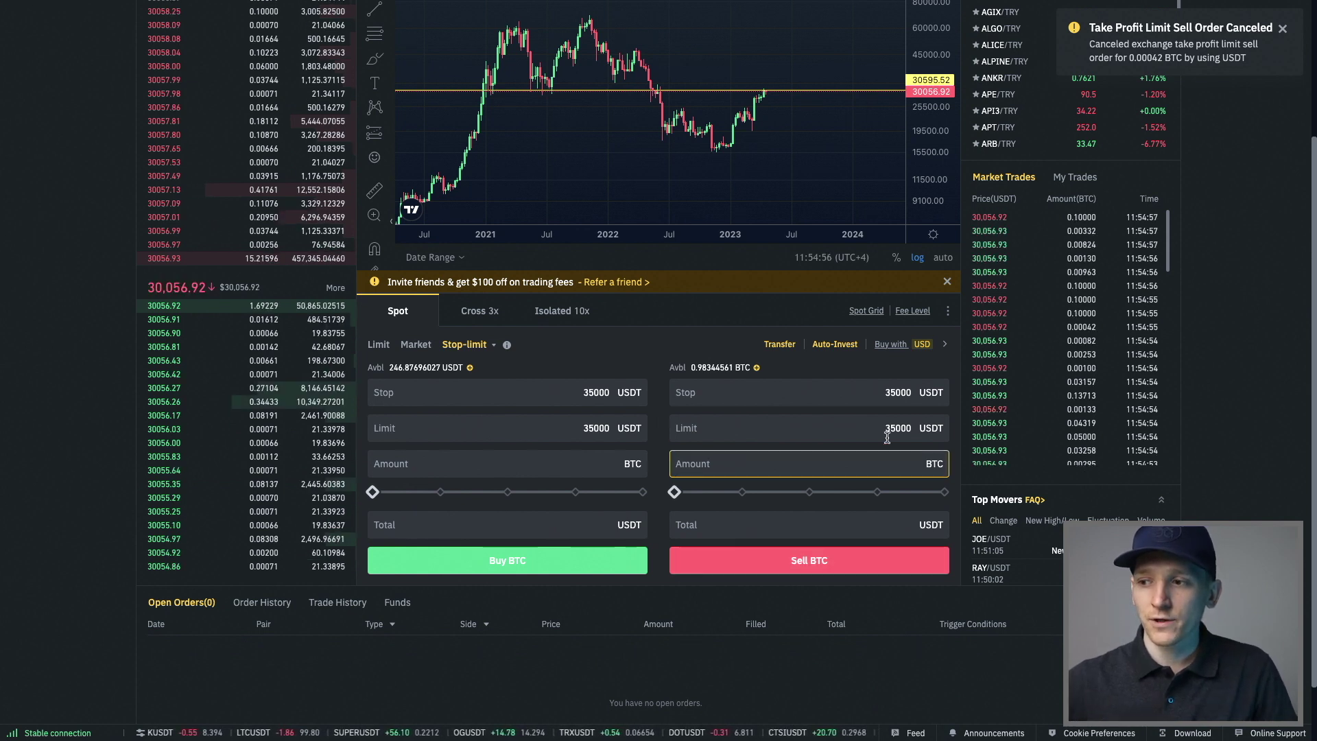
Step: Set the sell-side Stop and Limit to 25000 and the Total to 15 USDT
click(895, 390)
double_click(895, 391)
text(25000)
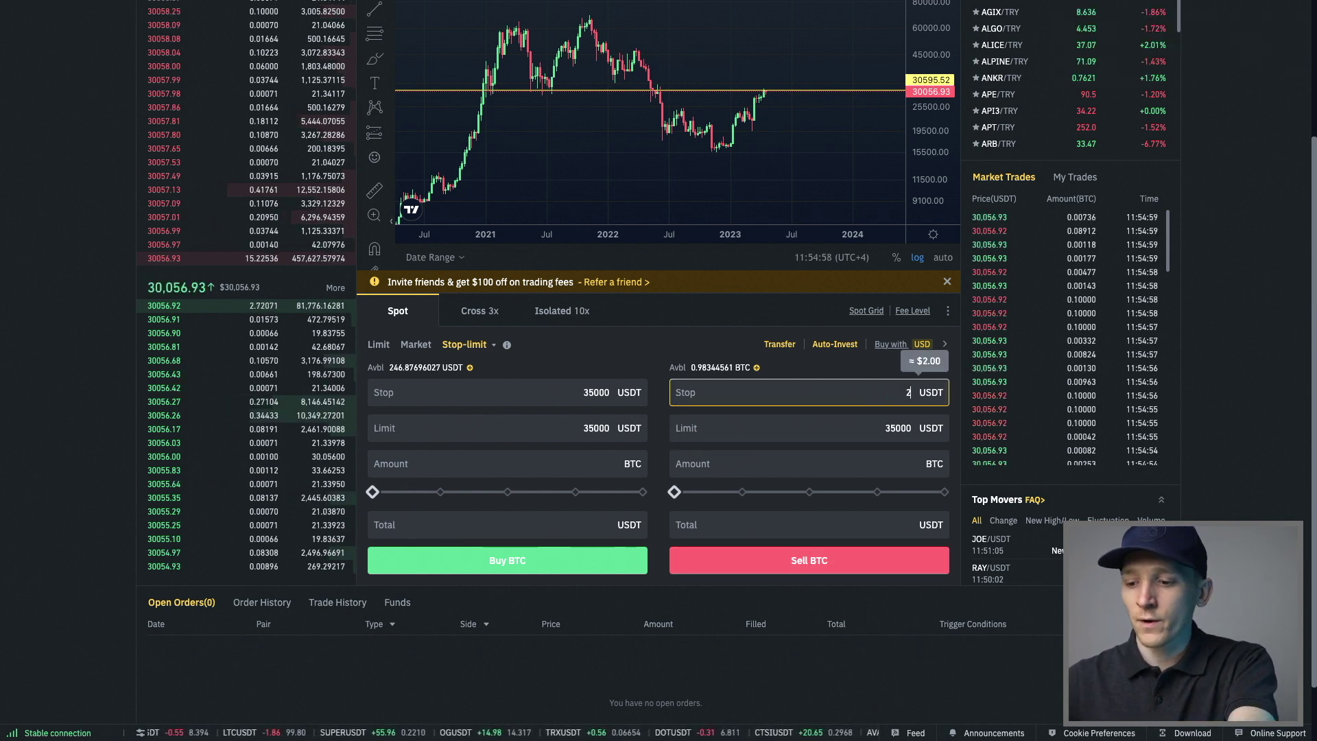
double_click(896, 428)
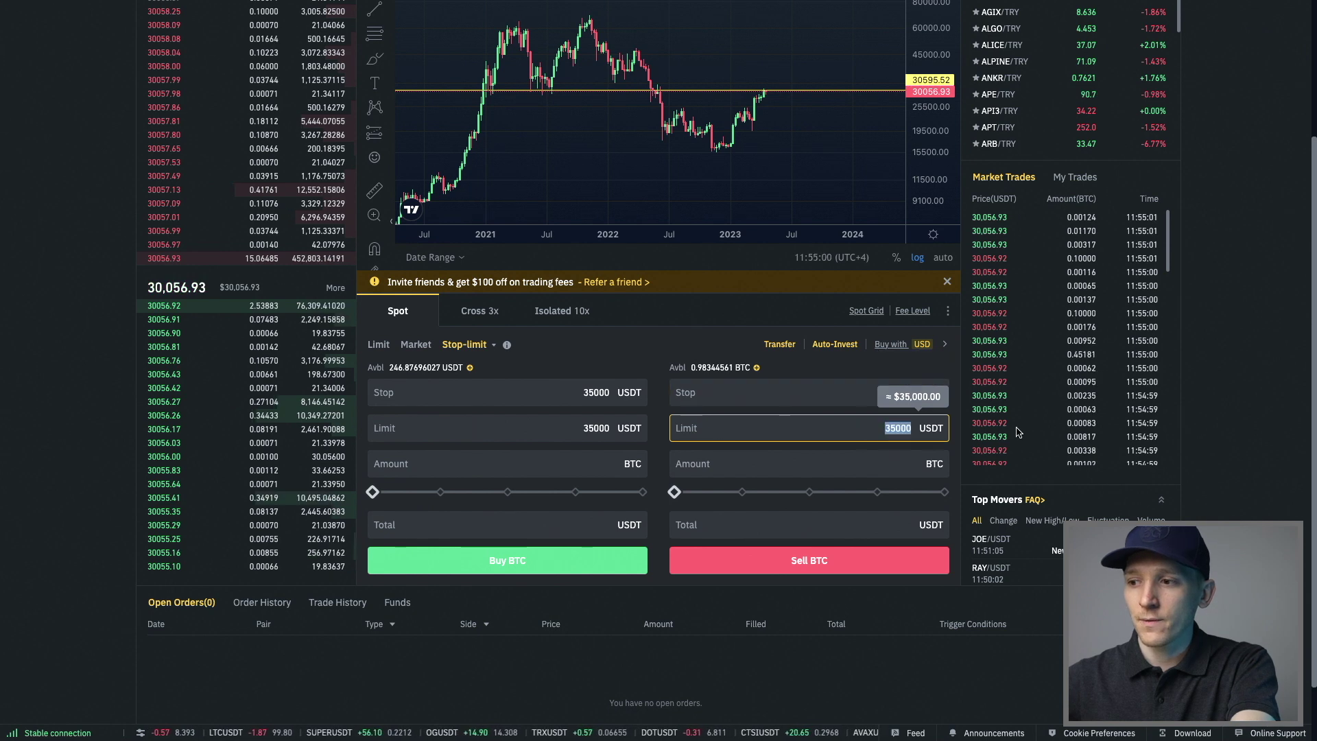
text(25000)
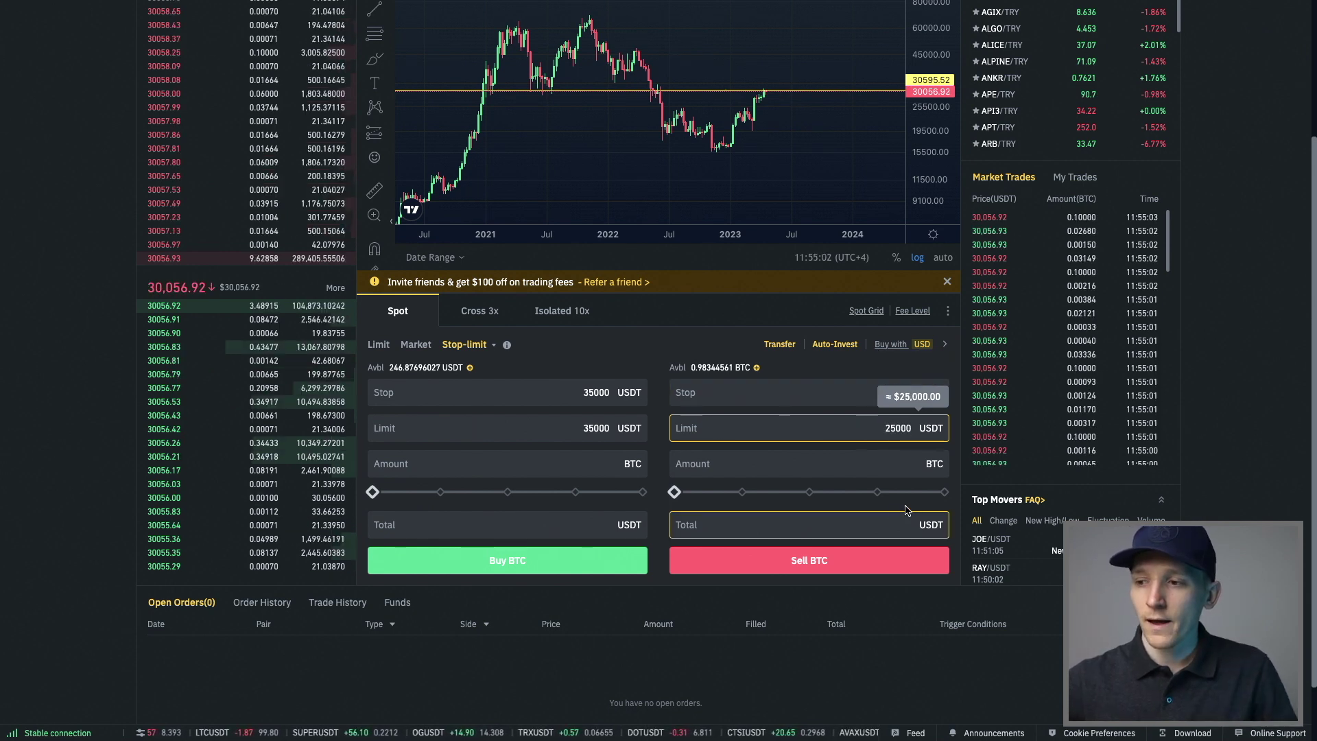
click(910, 524)
text(15)
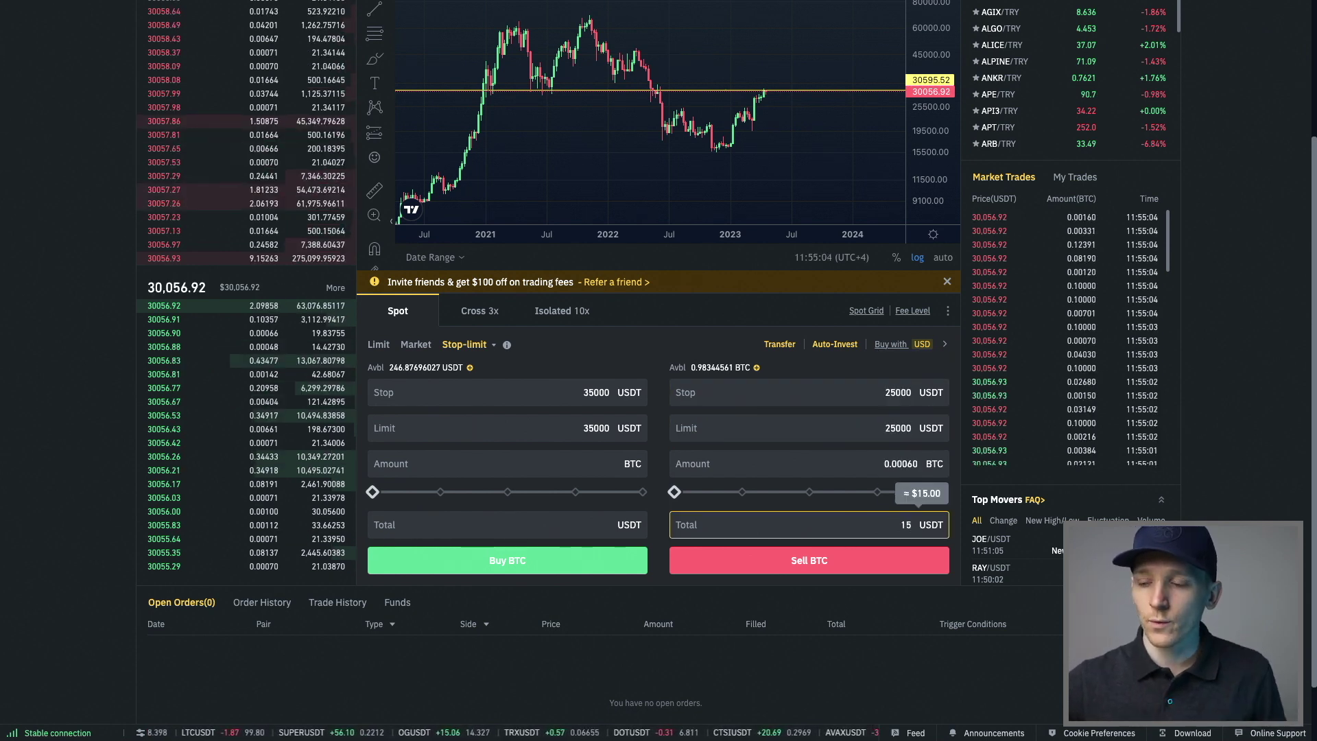
click(85, 409)
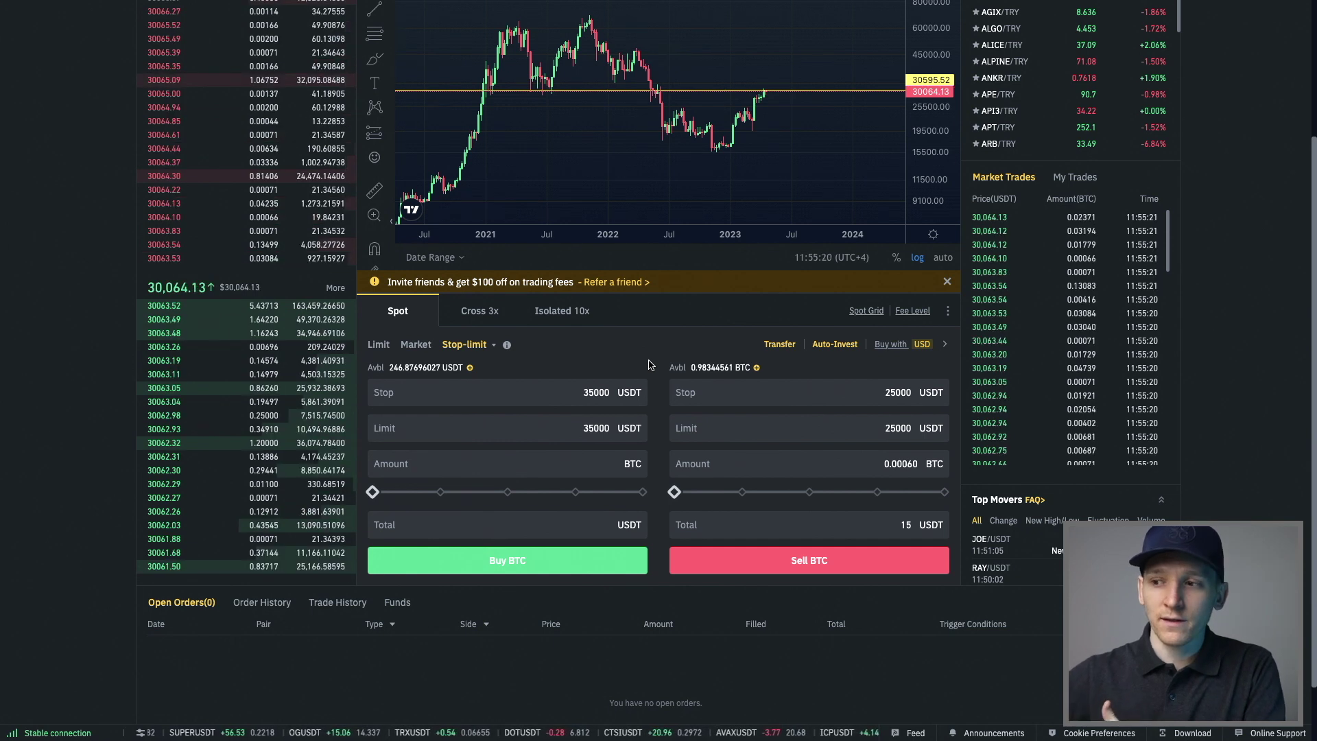
Step: Verify the 25000 stop price and place the stop-loss sell, confirming the order
click(878, 389)
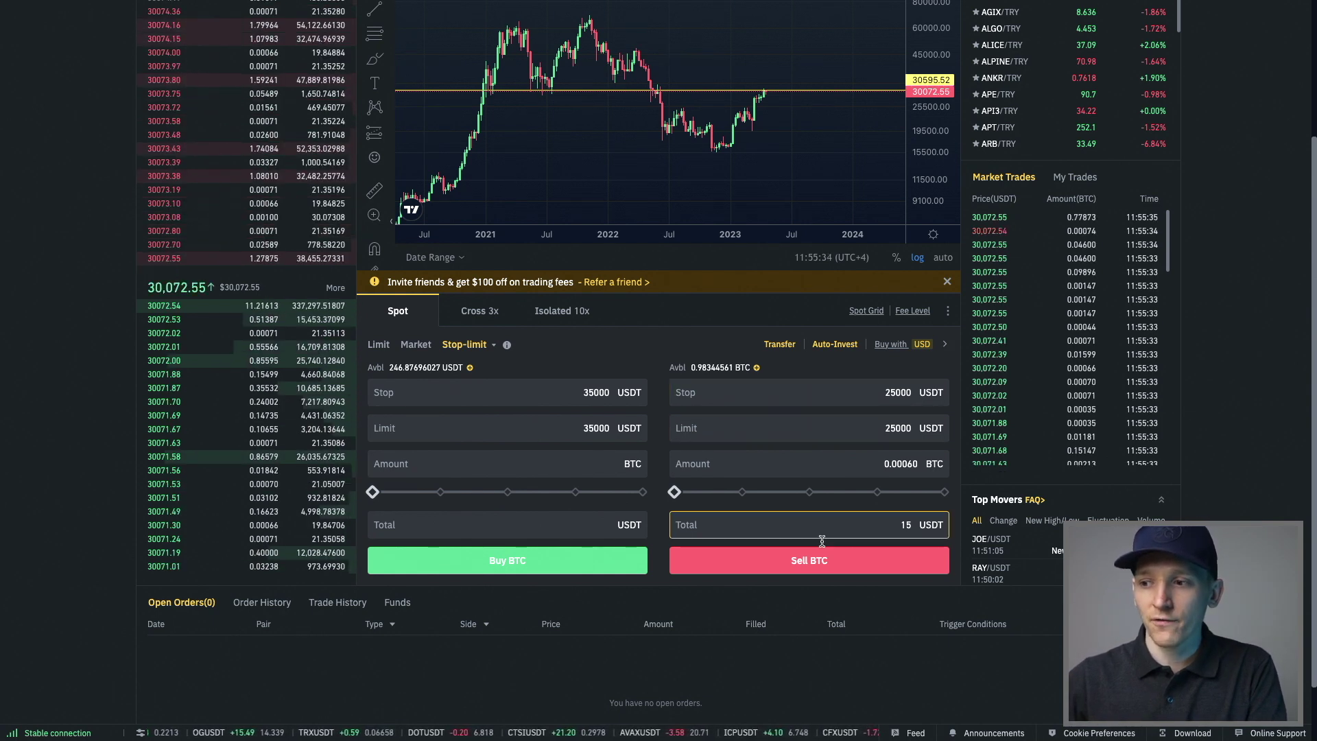
click(817, 562)
click(719, 456)
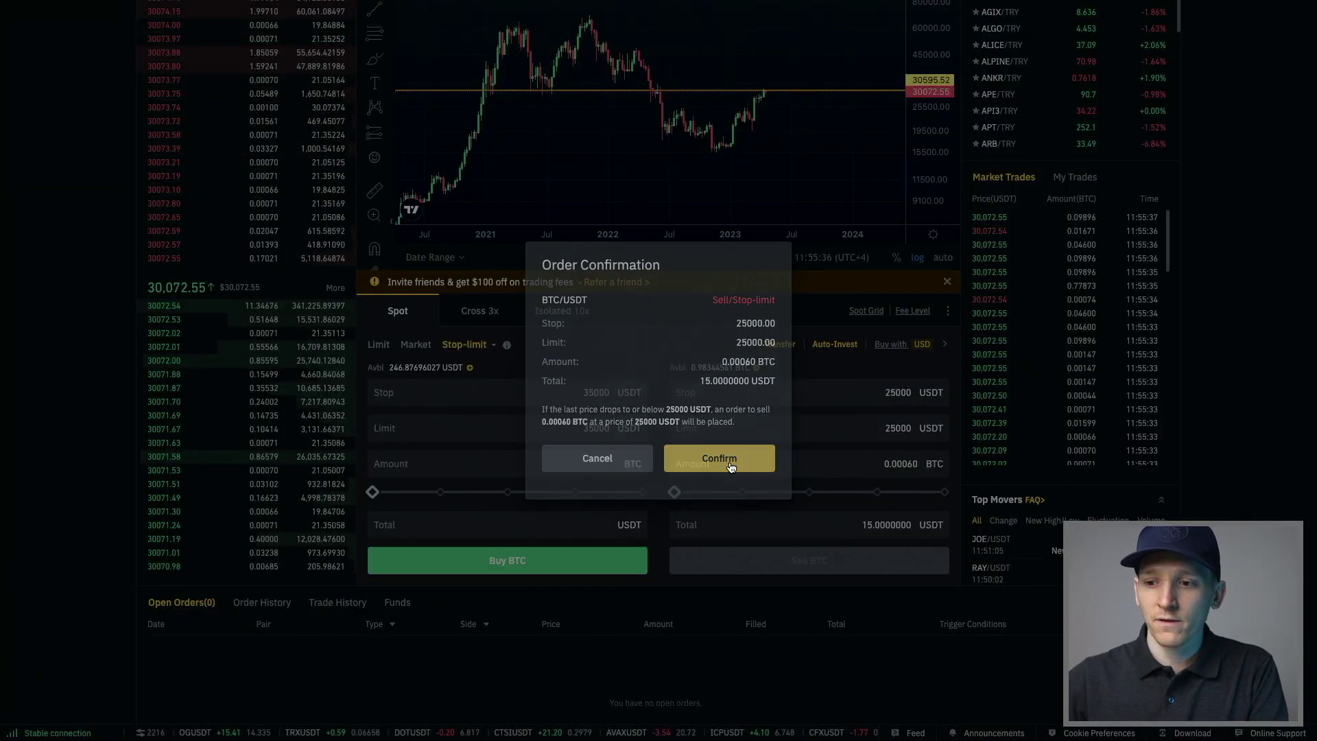
scroll(460, 598, down, 1)
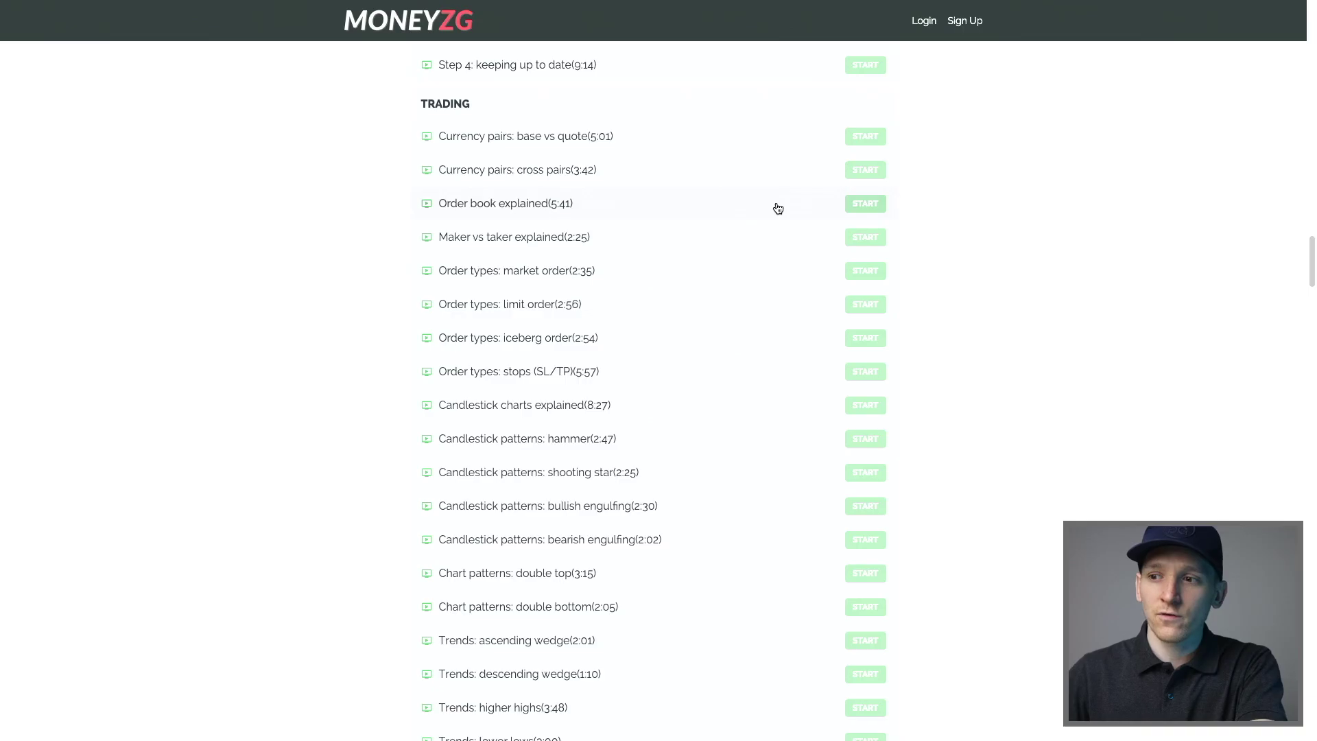
scroll(692, 208, down, 1)
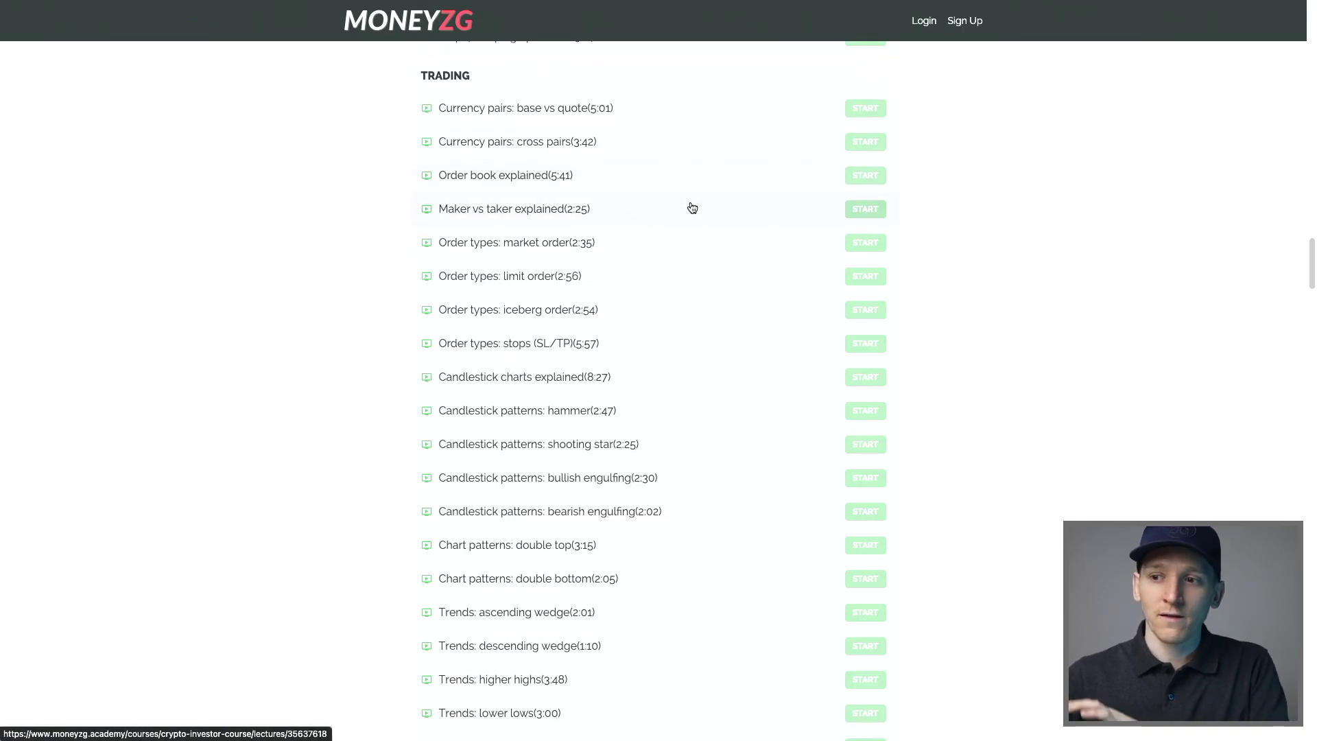
scroll(693, 207, down, 1)
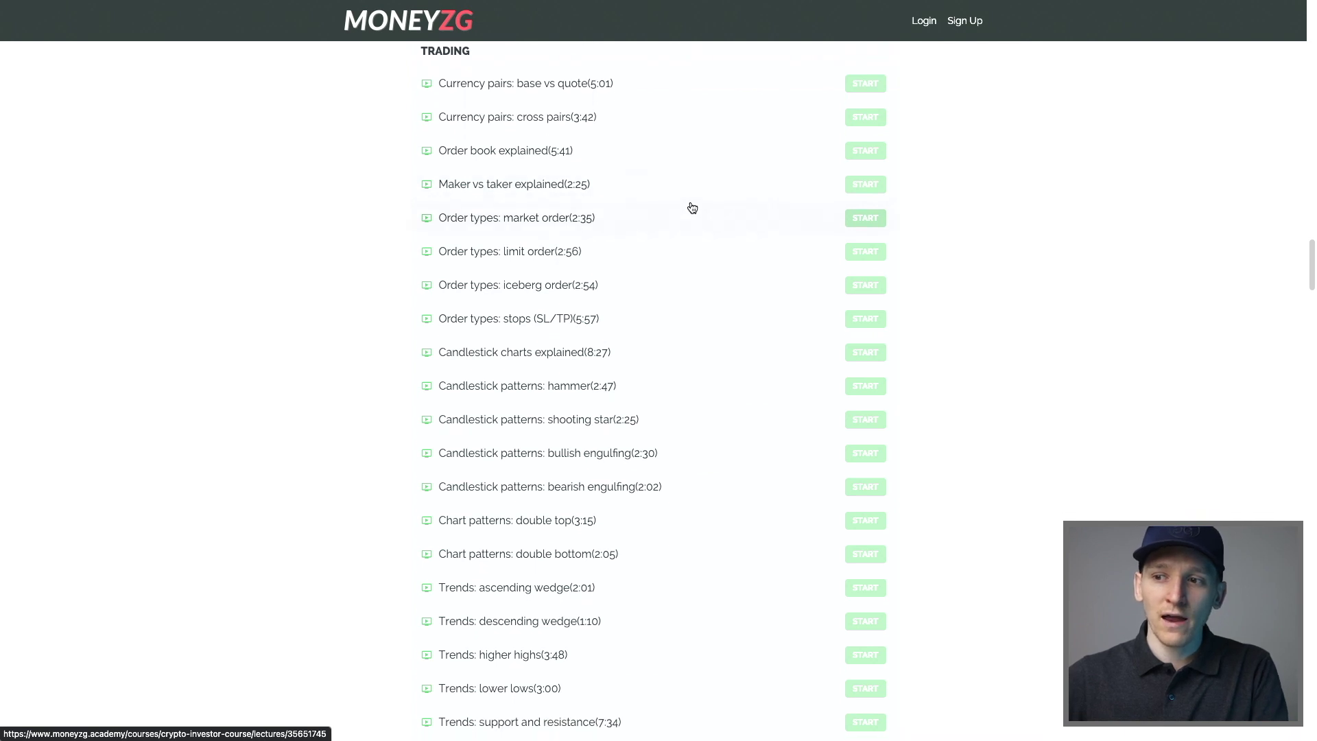
scroll(693, 208, up, 1)
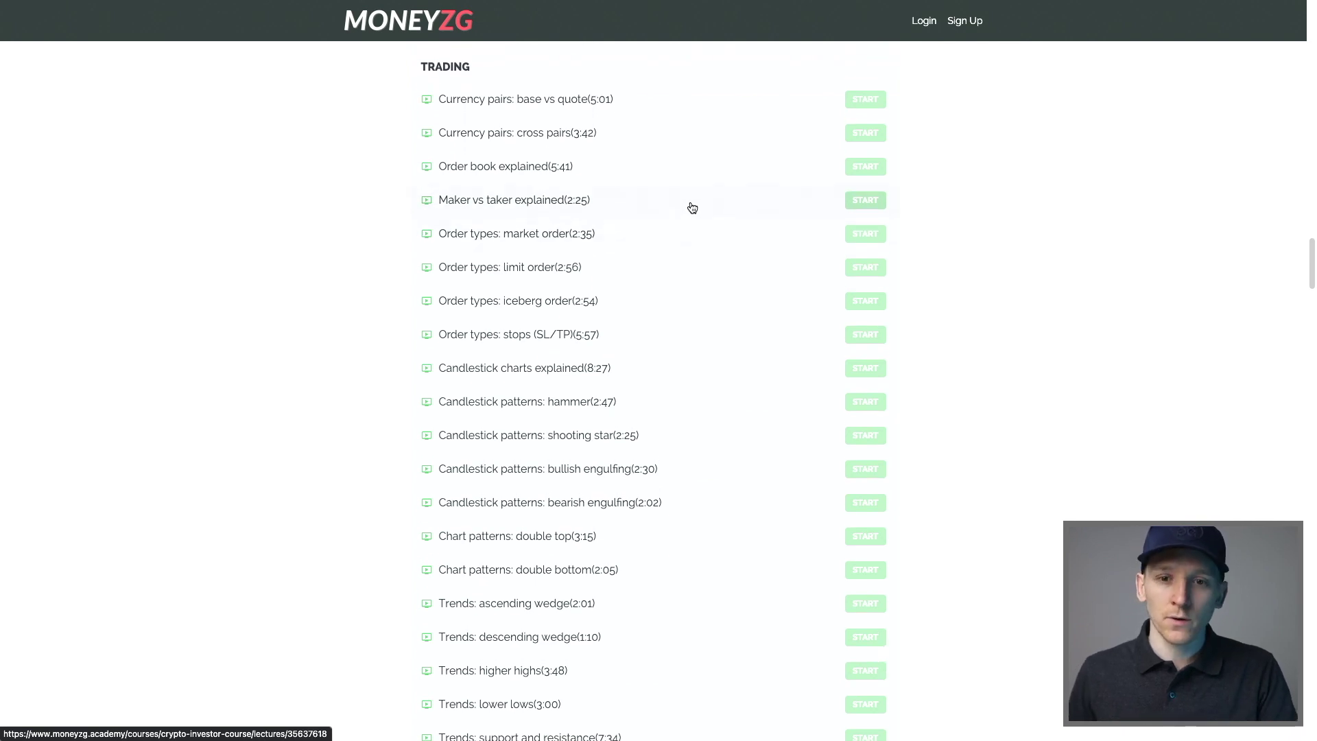